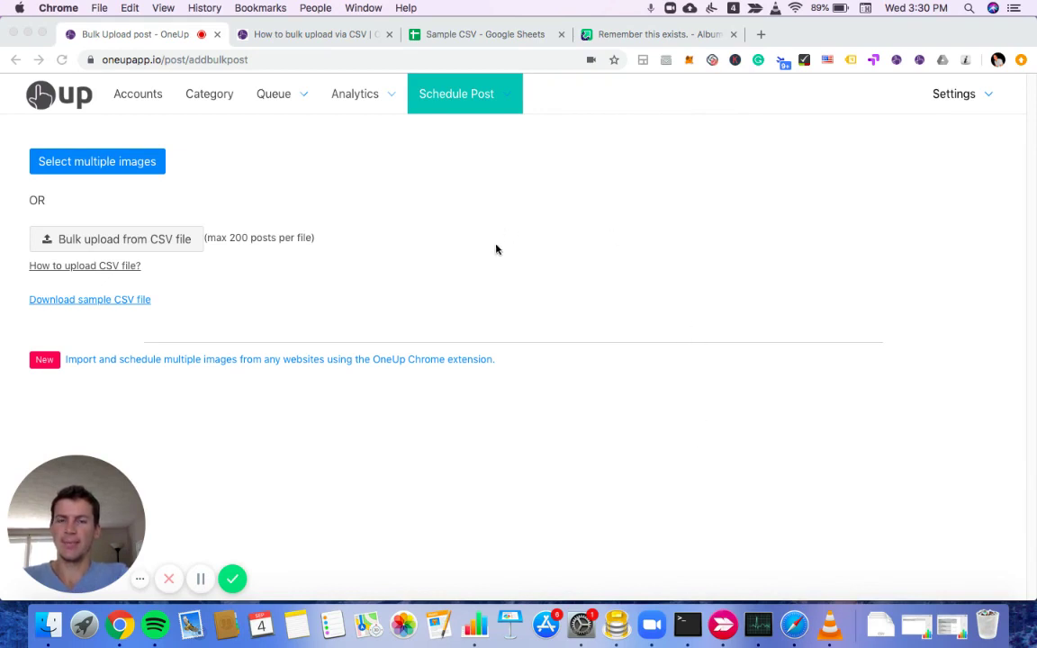
- Open the 'How to bulk upload via CSV' help article and scroll down to its sample sheet image
click(491, 102)
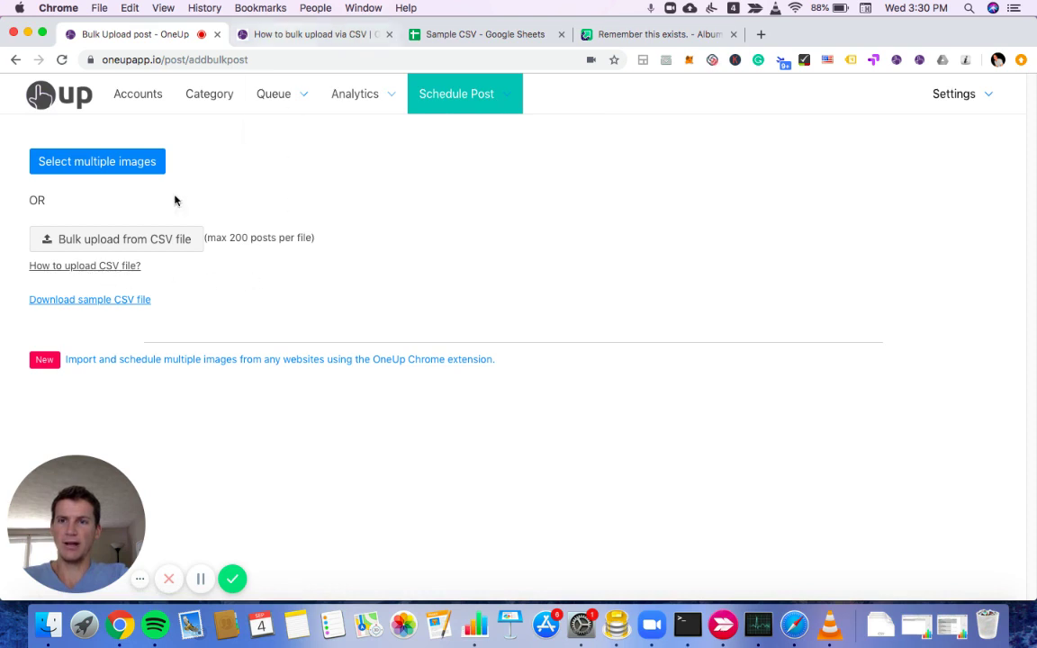
click(318, 36)
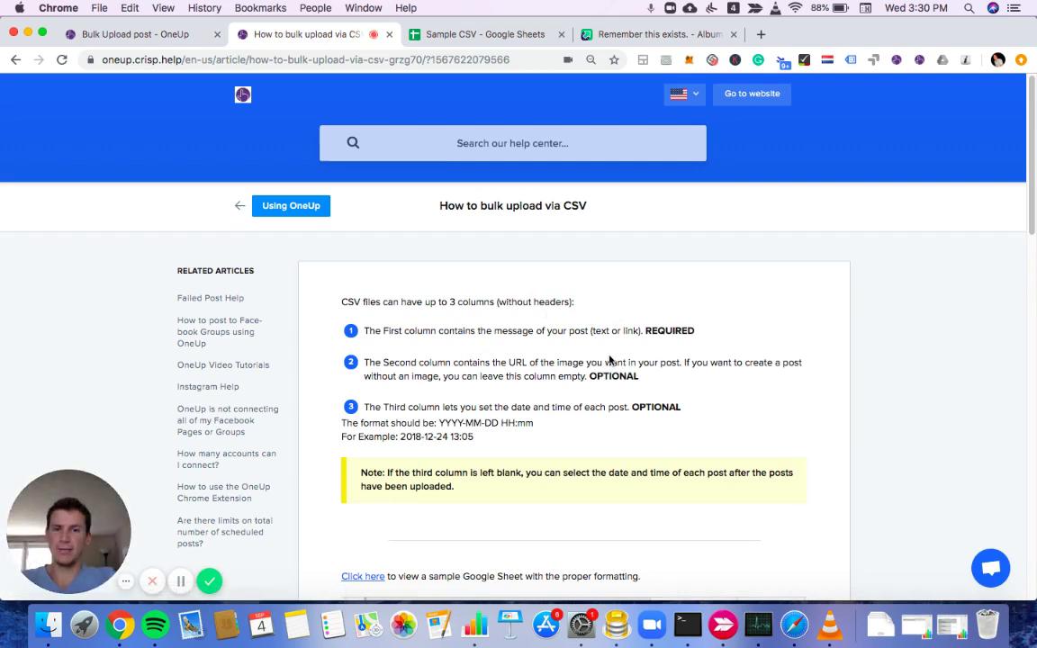
scroll(577, 370, down, 1)
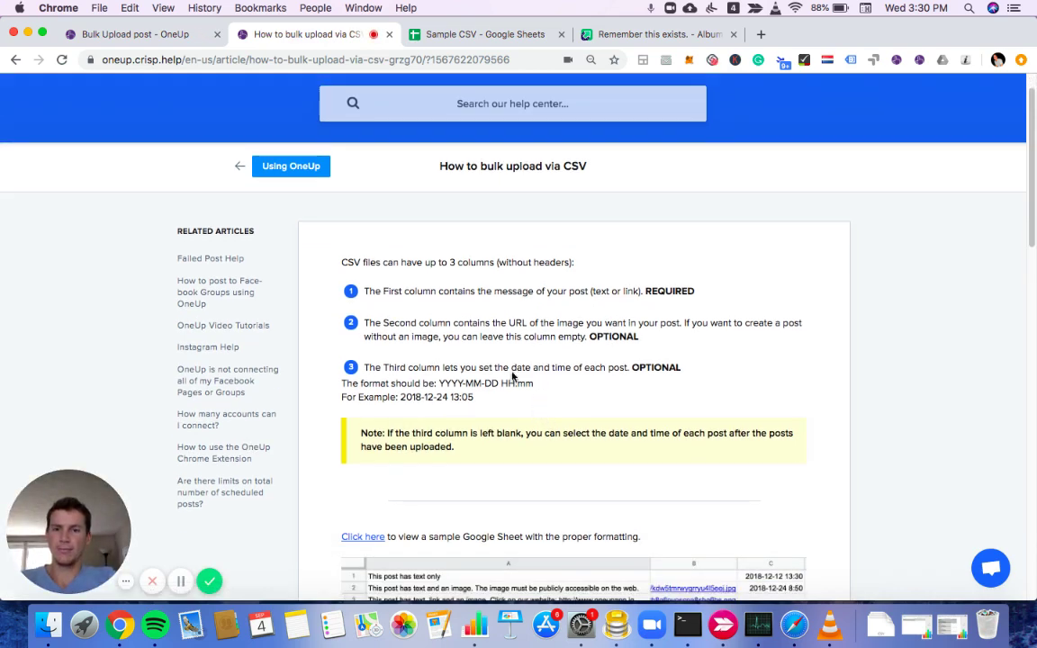
scroll(317, 276, down, 1)
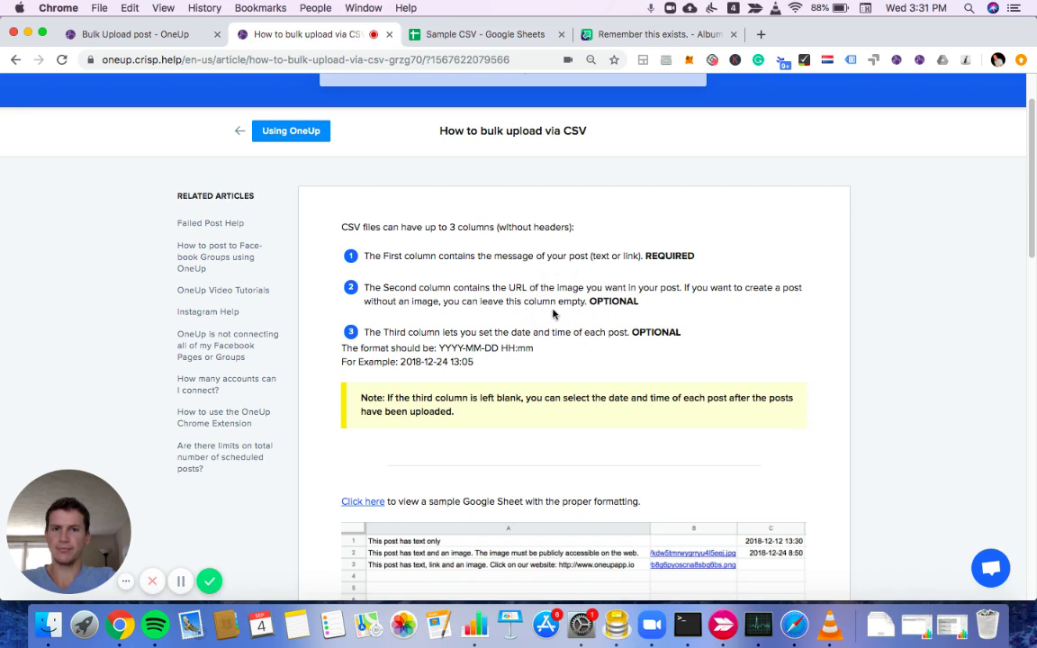
scroll(543, 330, down, 3)
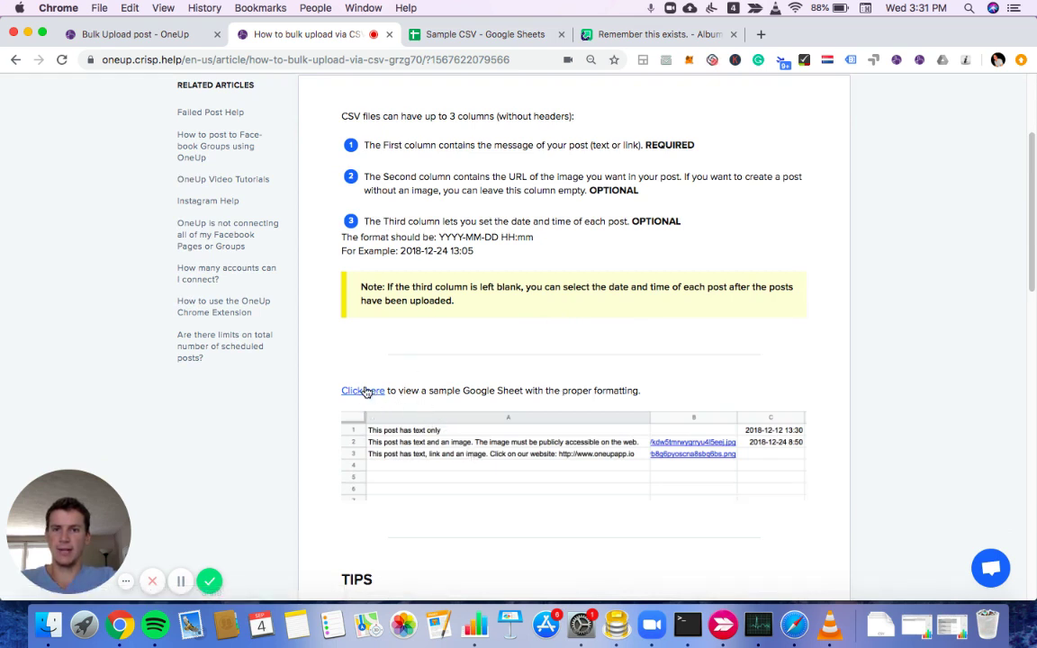
- Bring up the Sample CSV sheet and preview one of its column B image links
click(464, 35)
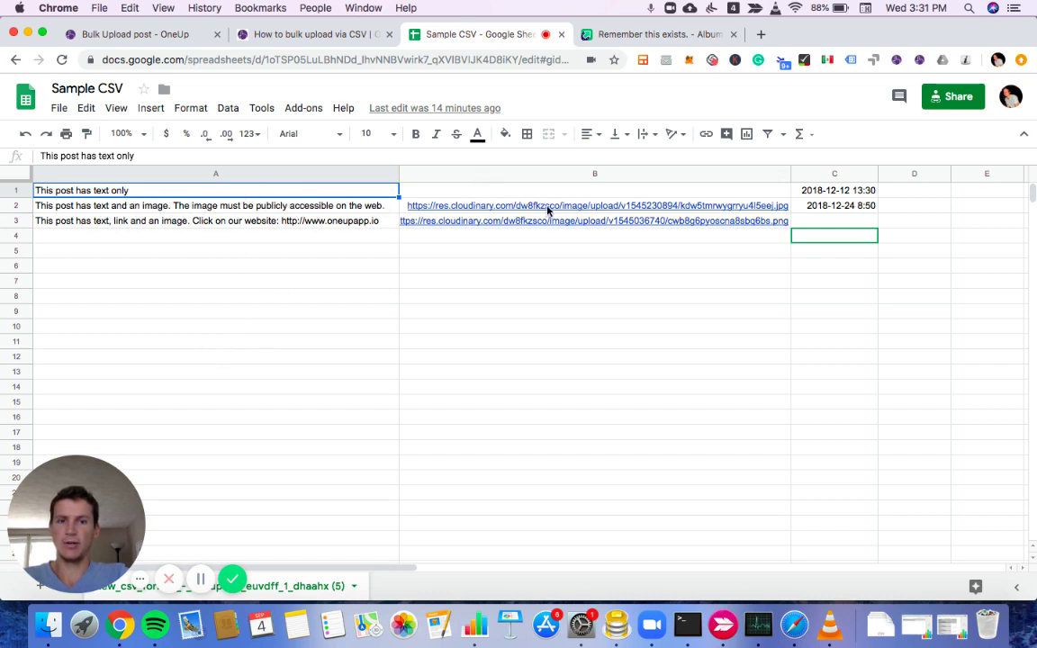
mouse_move(555, 211)
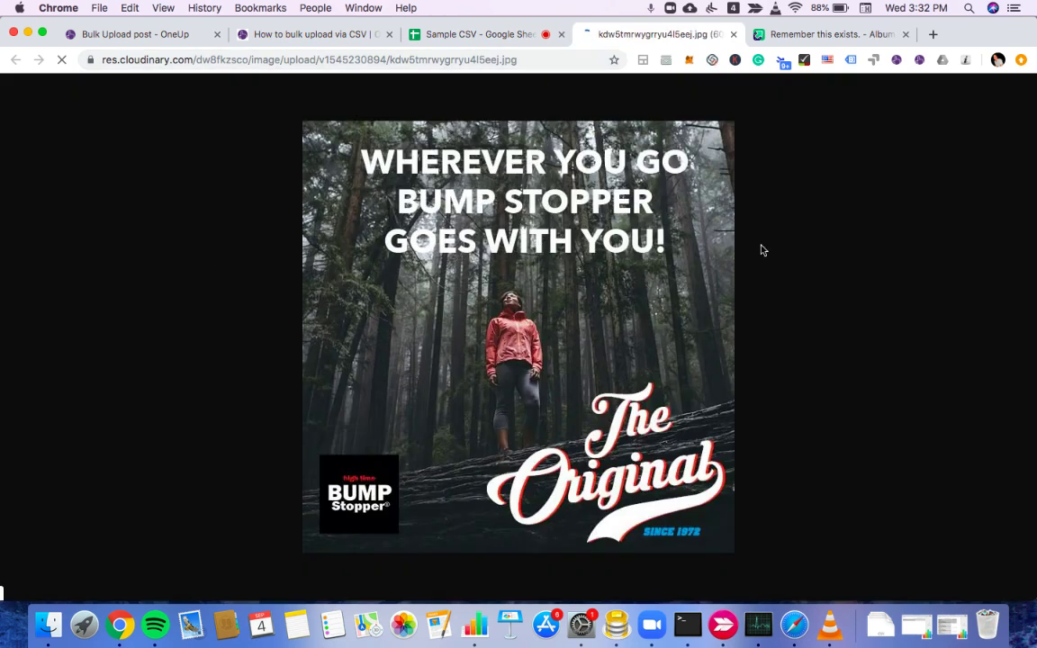
click(733, 34)
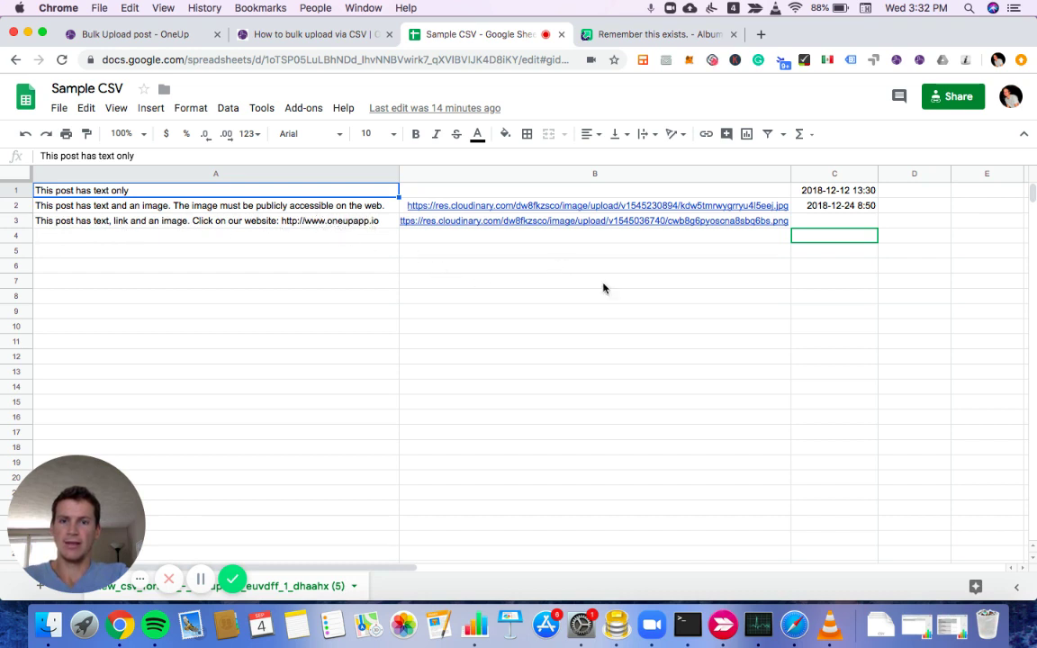
mouse_move(617, 226)
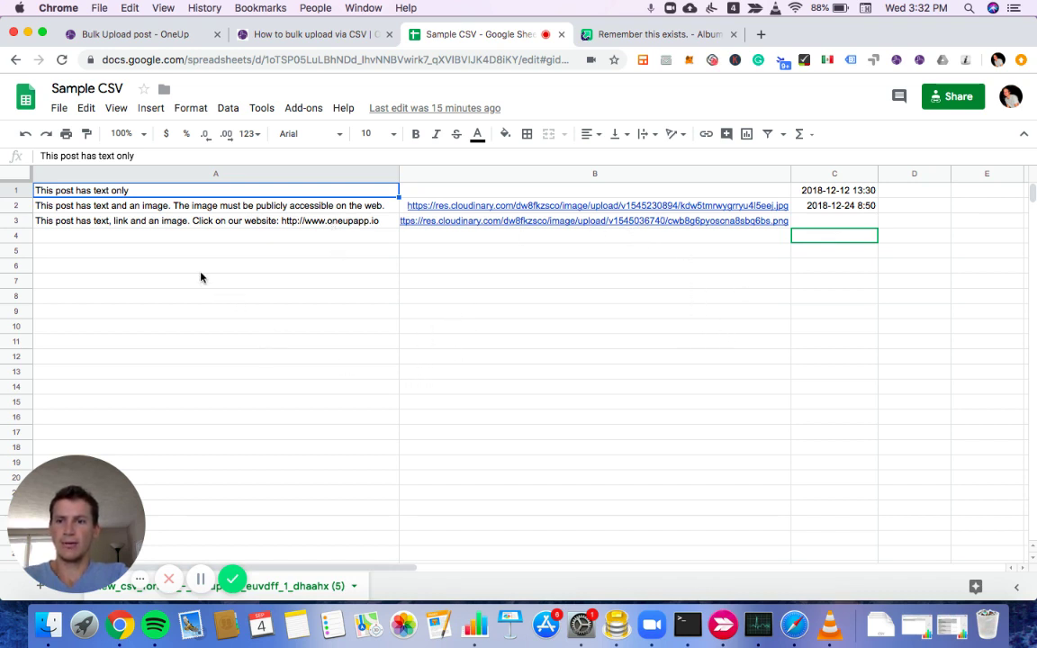
- Enter 'This is a post' in cell A4 below the sample posts
click(196, 240)
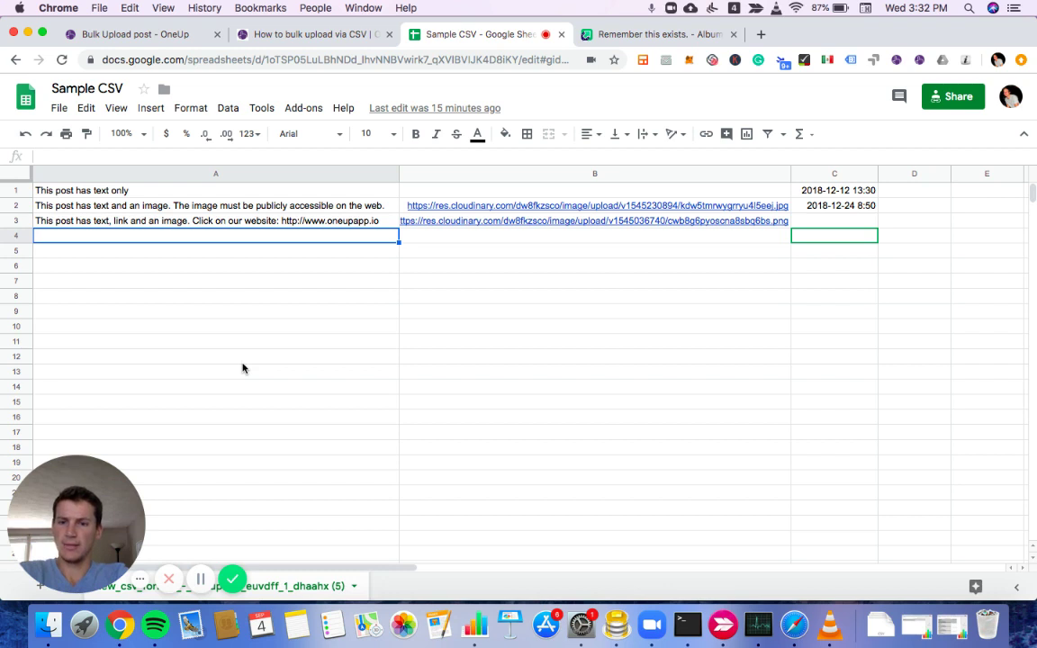
text(This is a post)
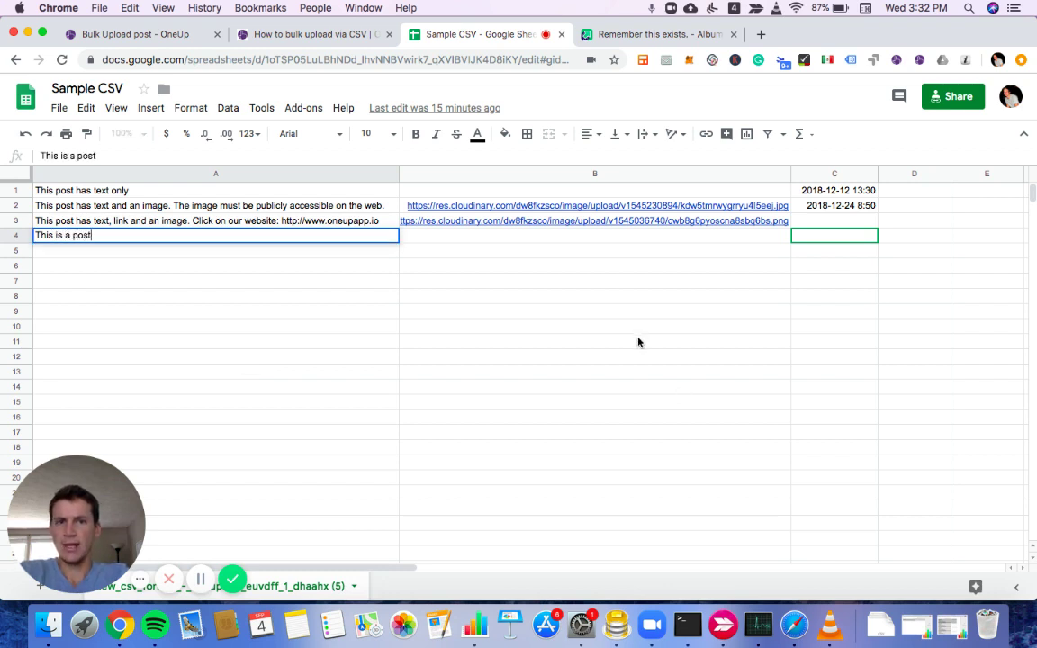
click(638, 342)
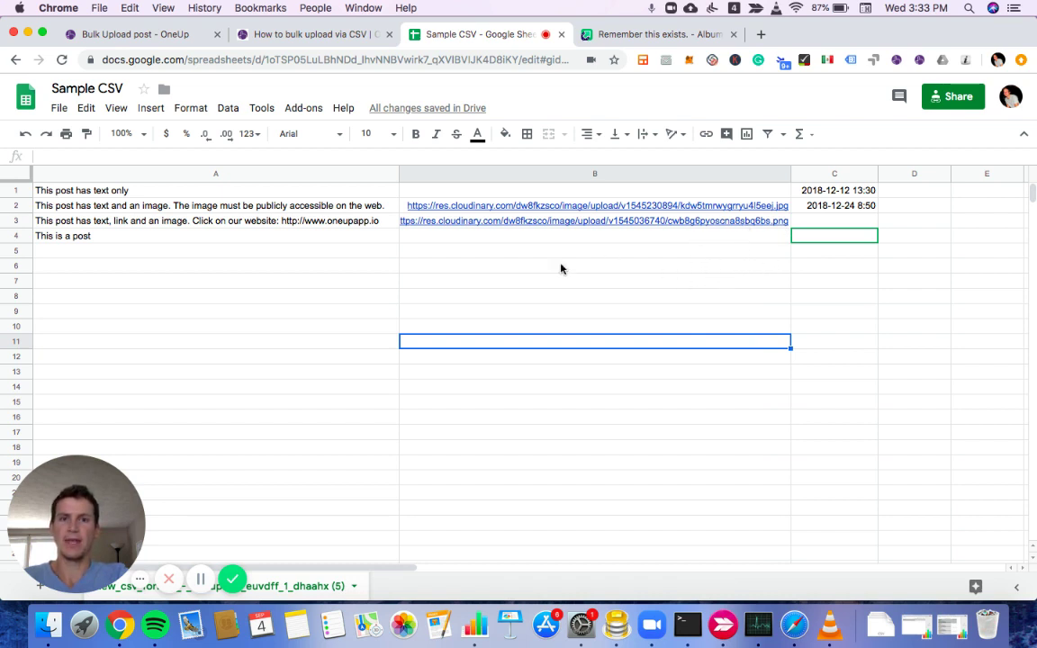
- Go to the imgur dog-and-cat comic post and select its gallery page address
click(618, 36)
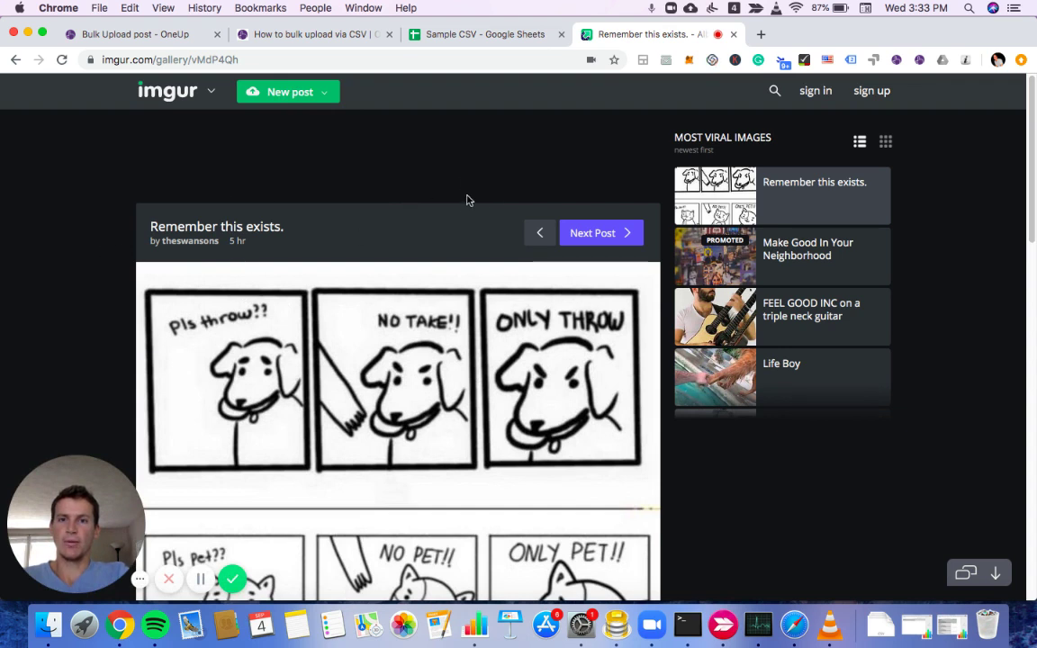
scroll(377, 203, down, 1)
scroll(377, 203, down, 5)
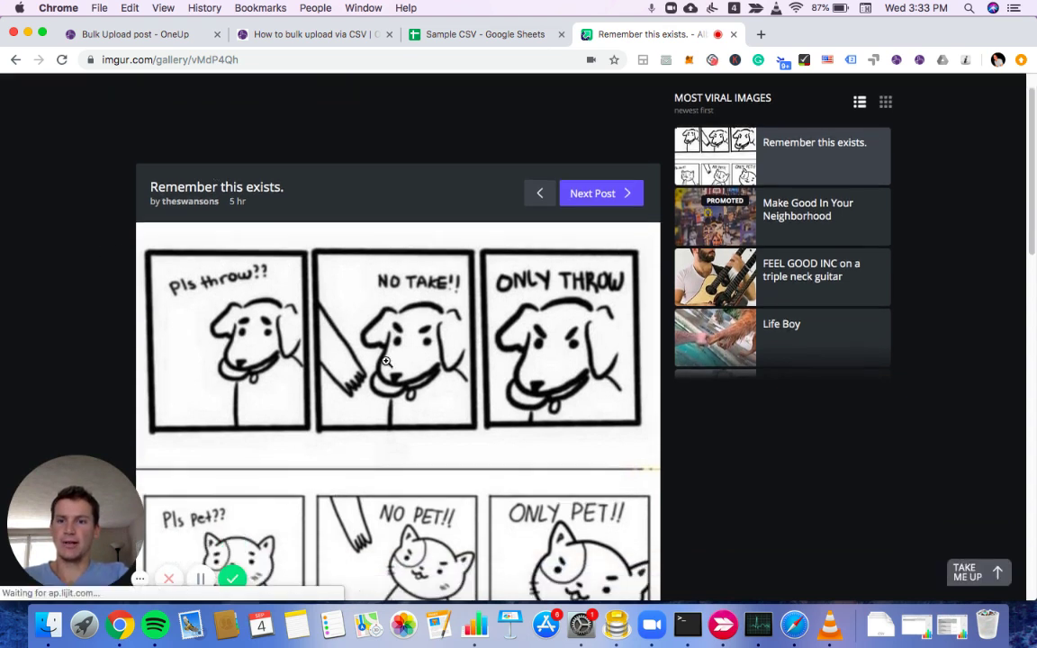
scroll(383, 340, down, 3)
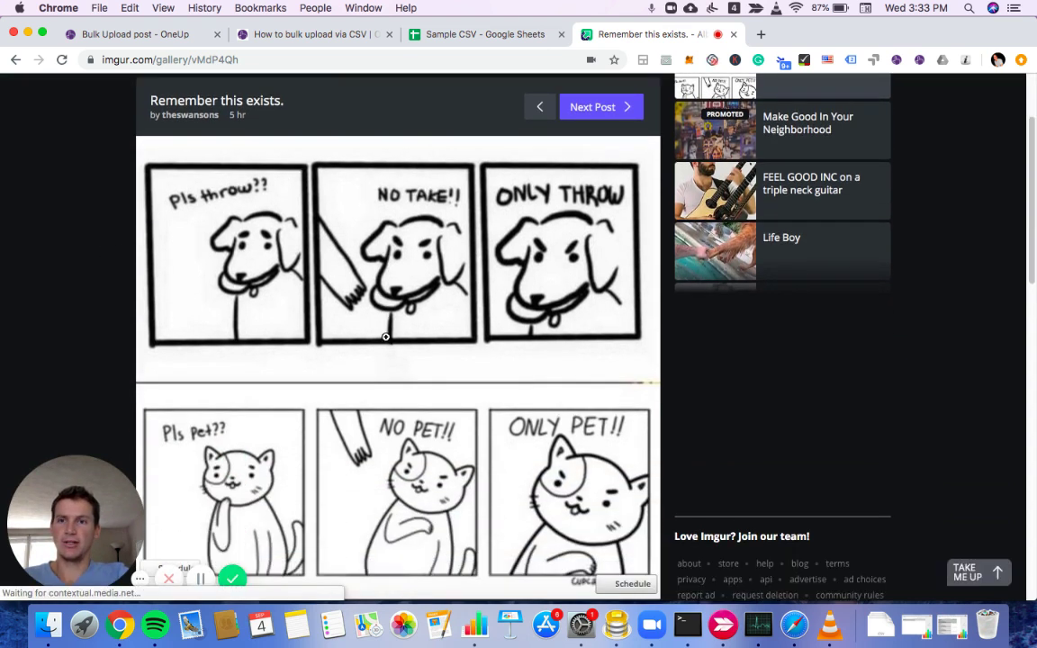
scroll(385, 337, up, 5)
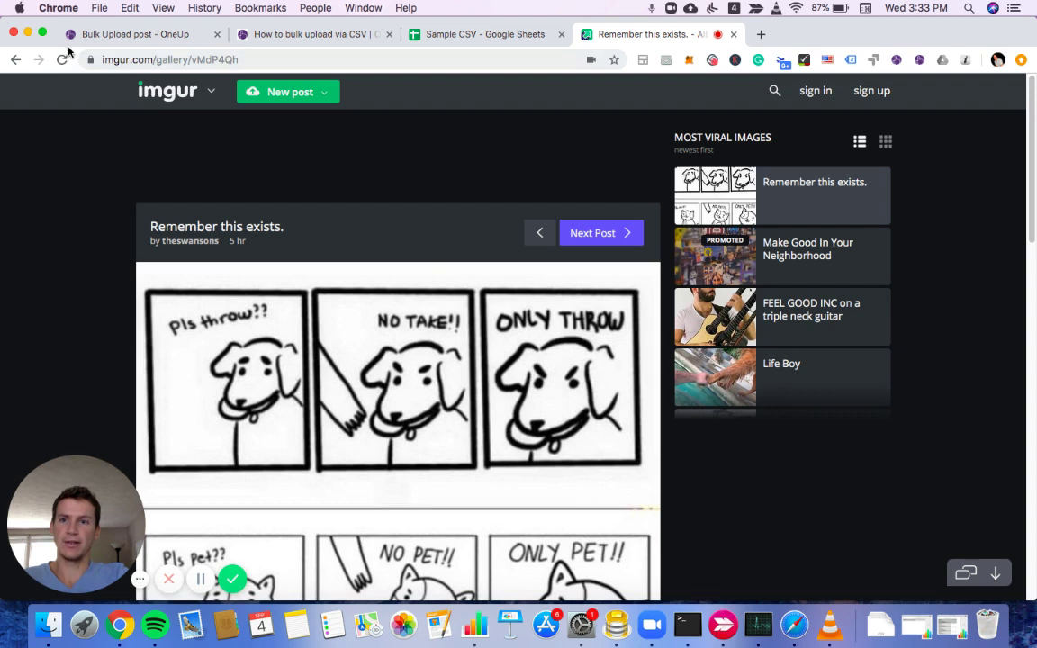
click(240, 61)
key(Right)
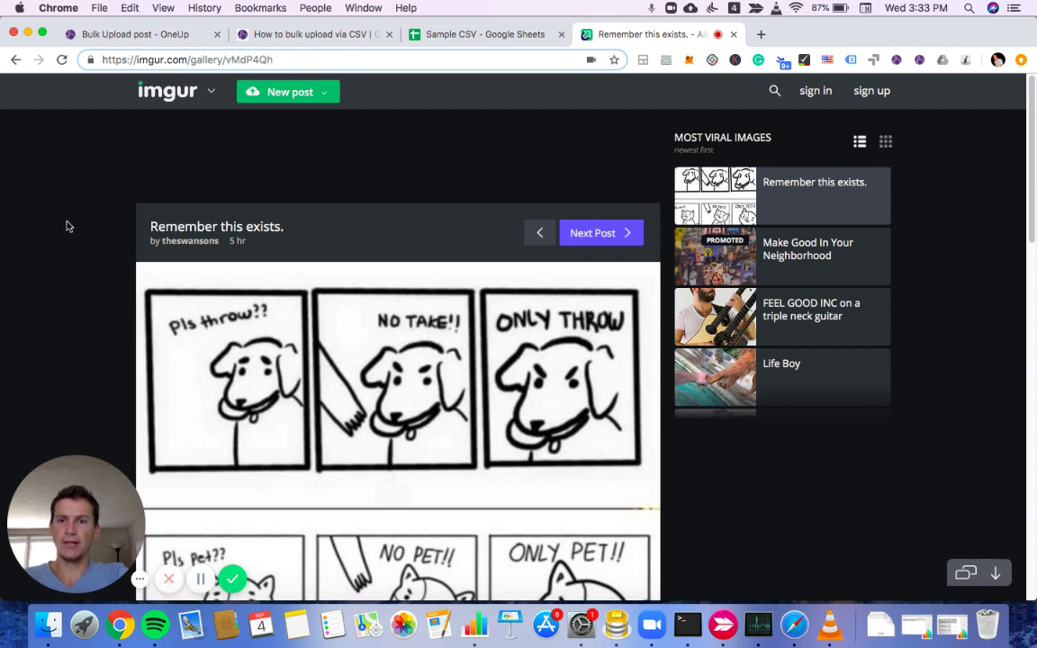
- Open the comic as the standalone image r2BPSdo.jpg and copy its direct link
right_click(378, 343)
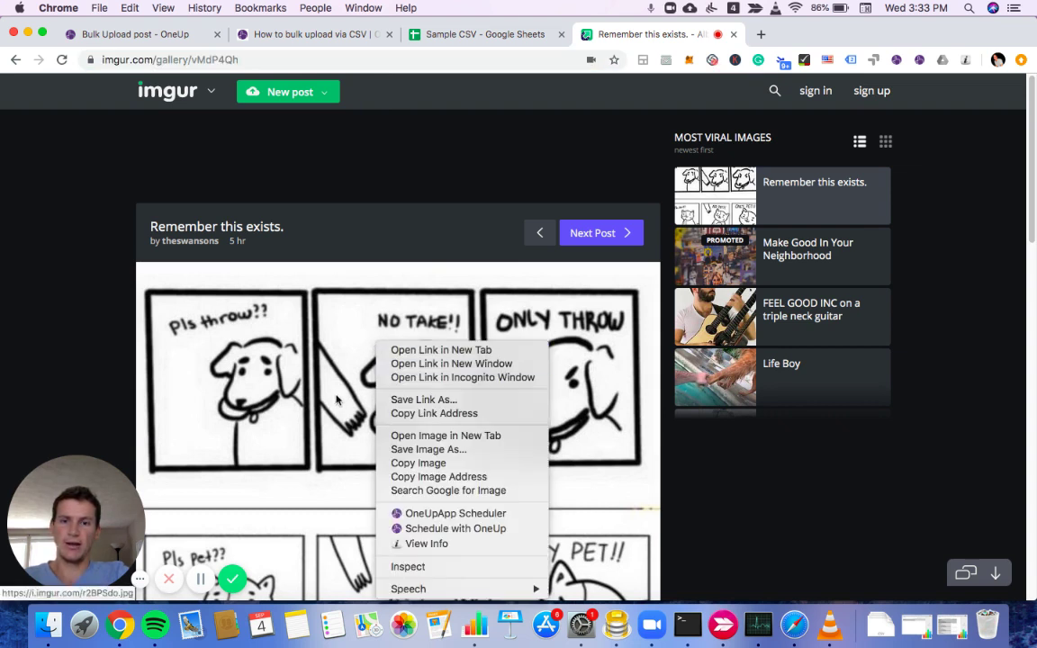
click(495, 440)
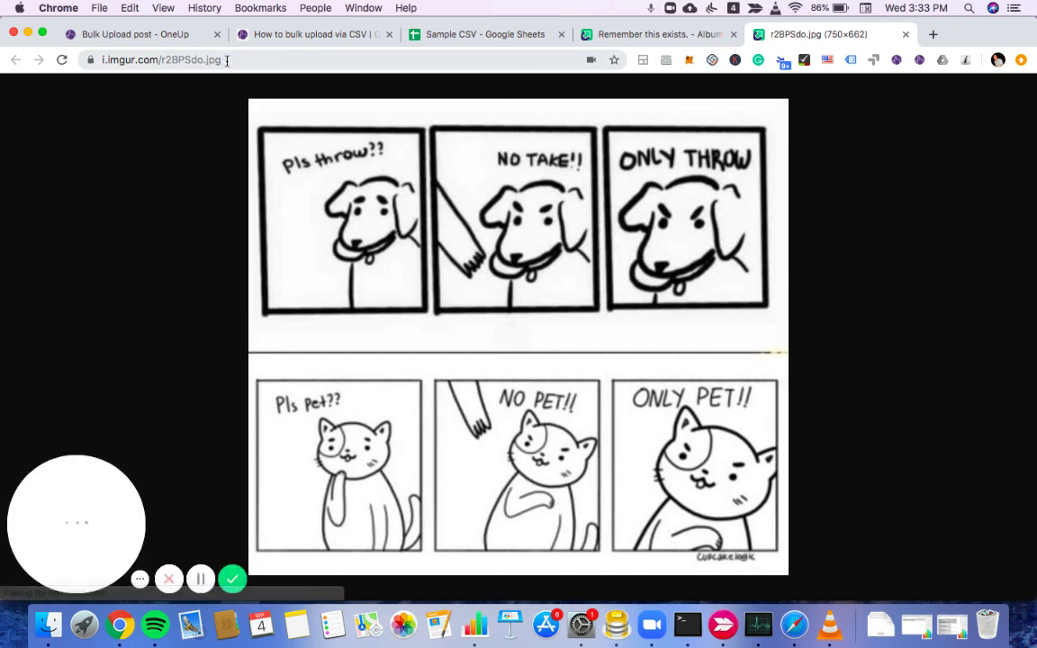
click(230, 60)
key(super+c)
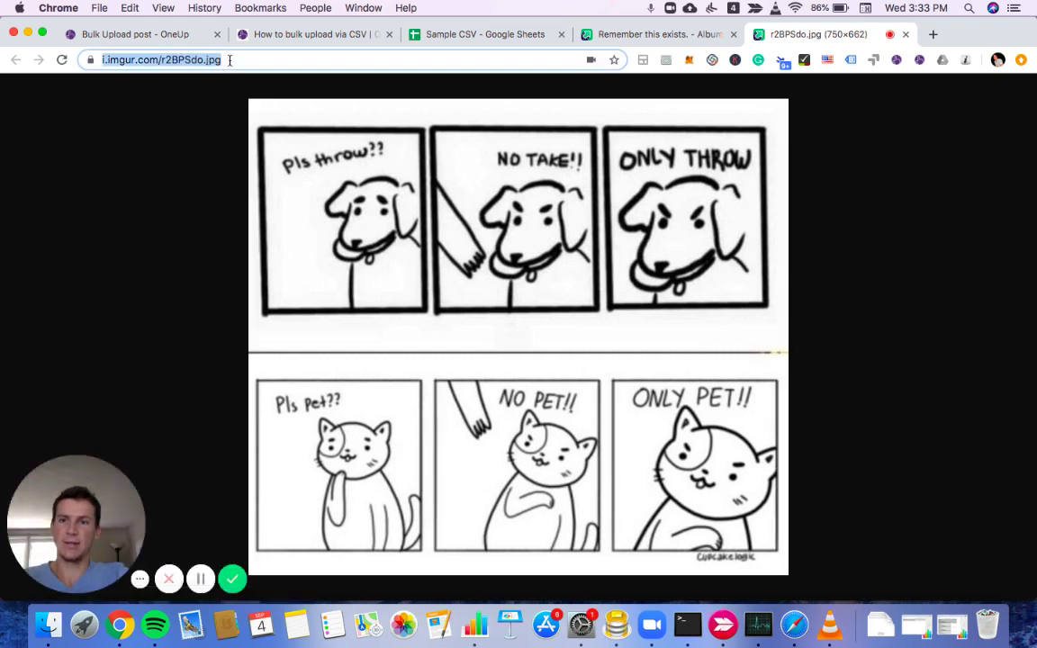
click(468, 37)
click(474, 237)
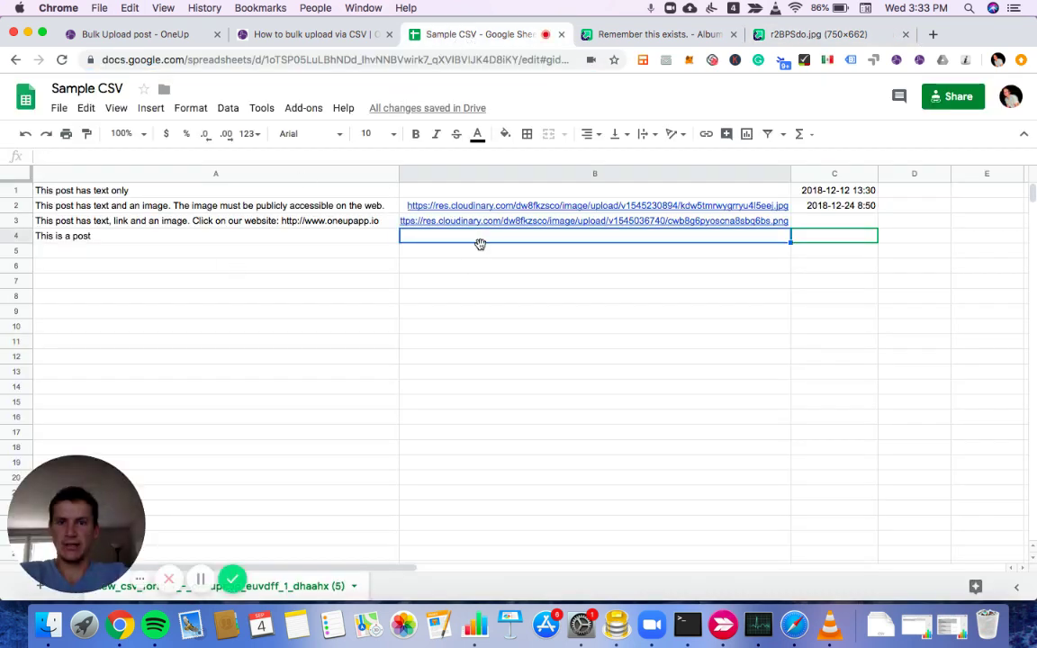
key(super+v)
click(540, 297)
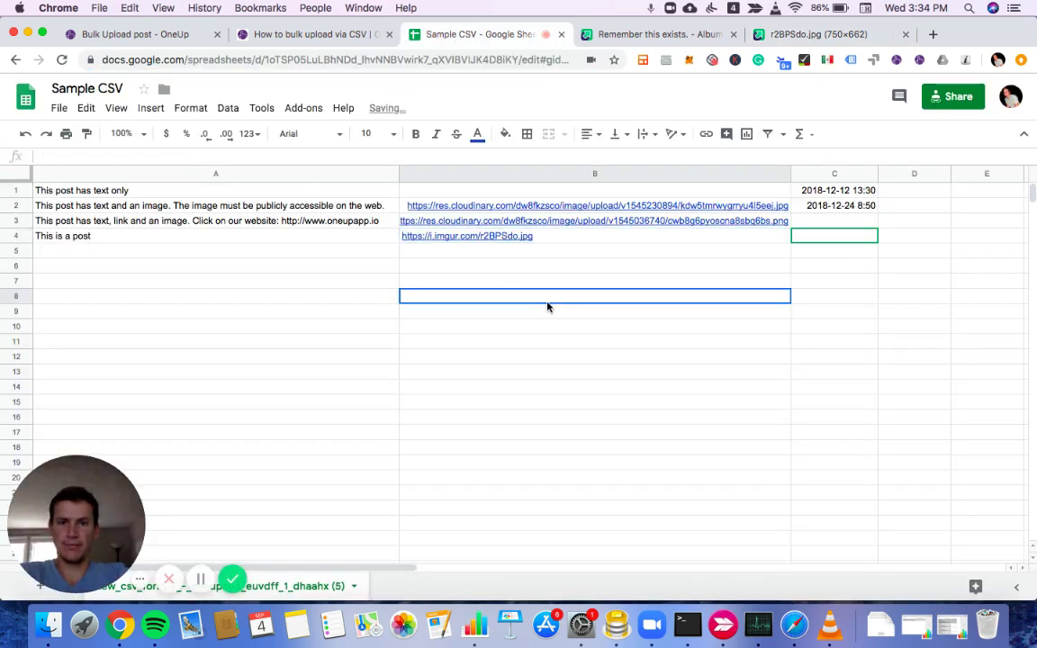
click(646, 36)
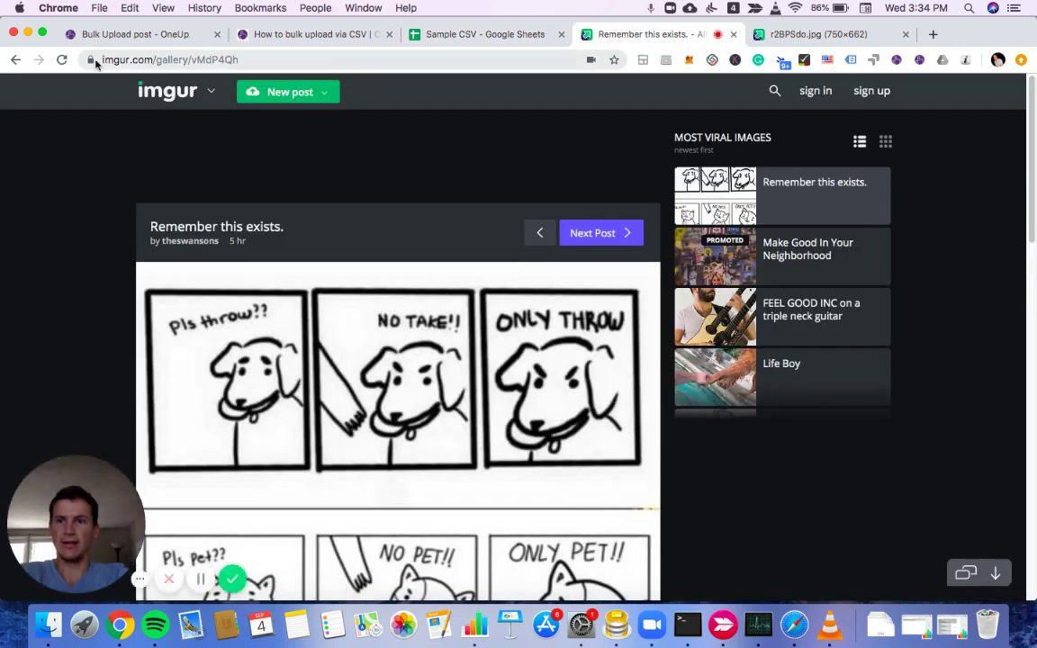
click(488, 36)
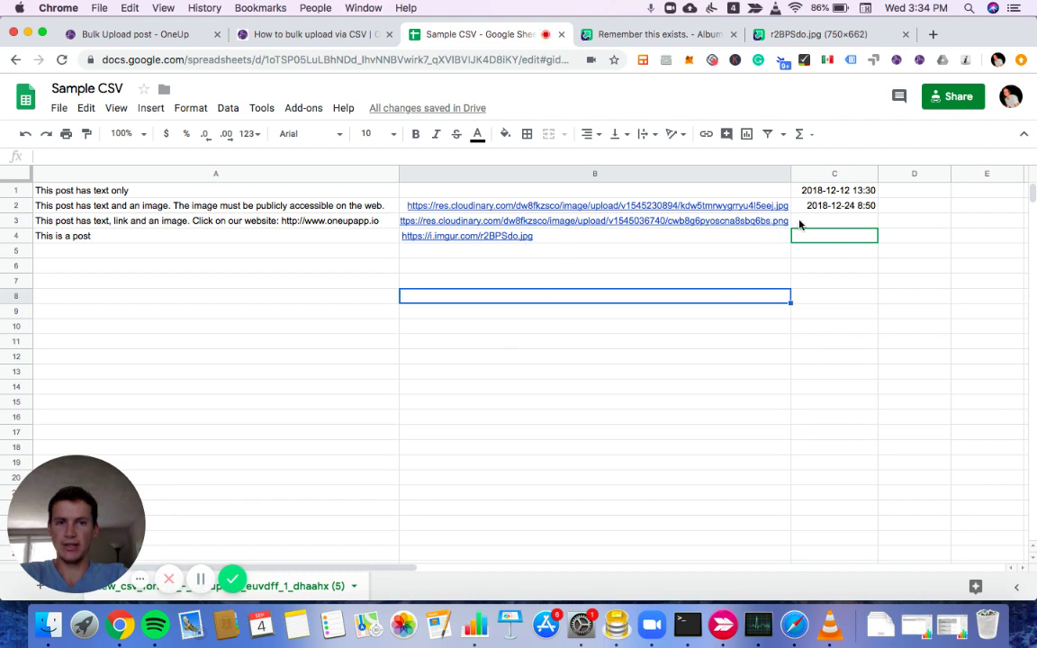
click(866, 298)
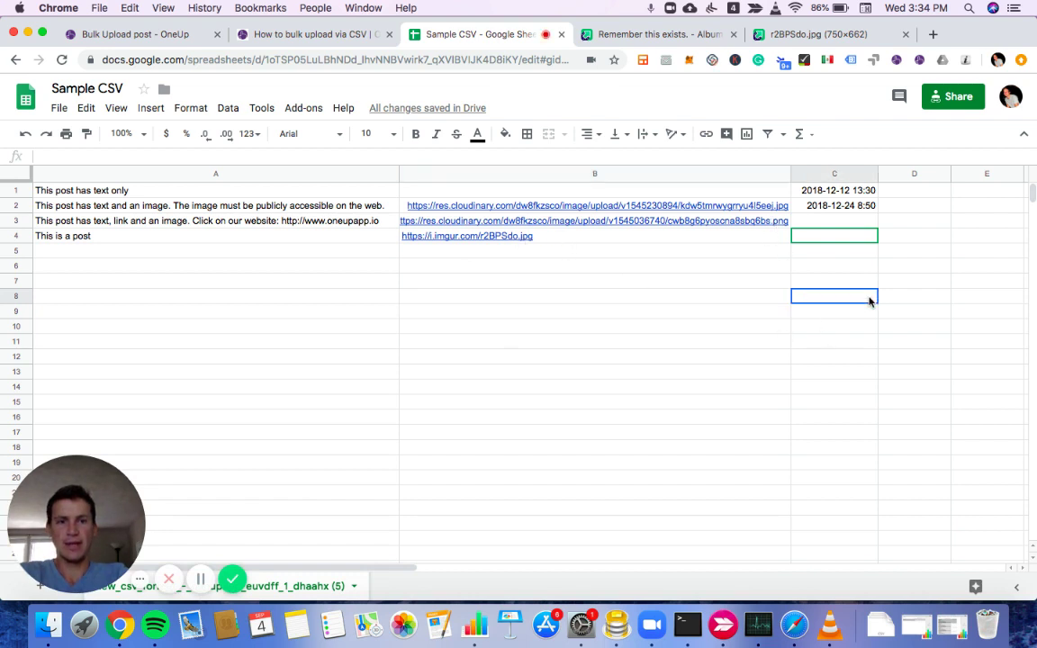
click(842, 251)
click(838, 239)
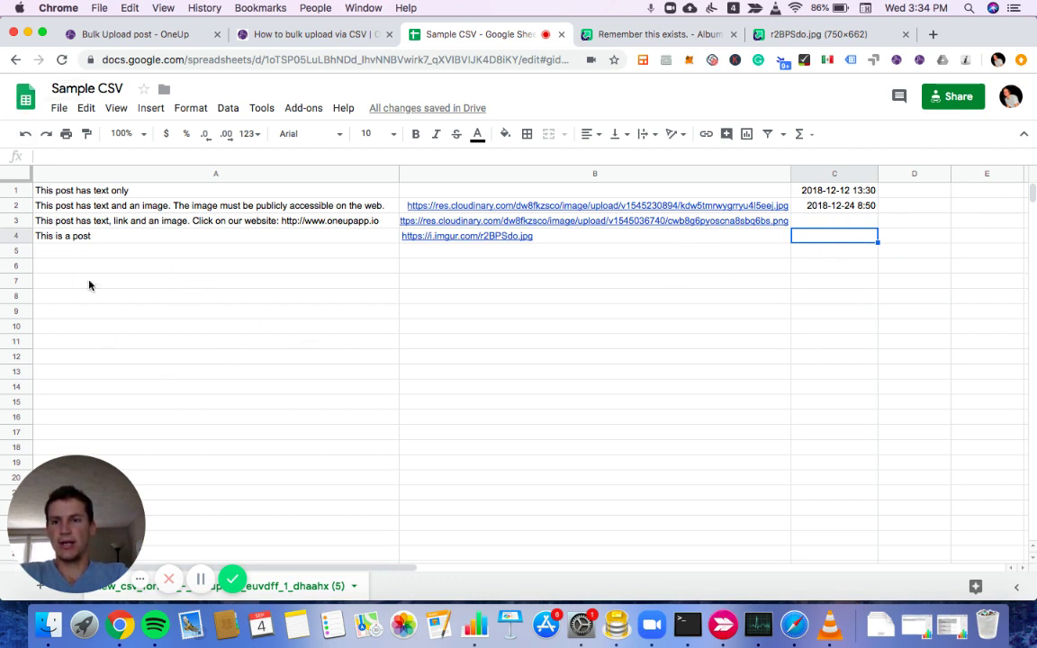
- Export the Sample CSV sheet as Comma-separated values (.csv, current sheet)
click(59, 109)
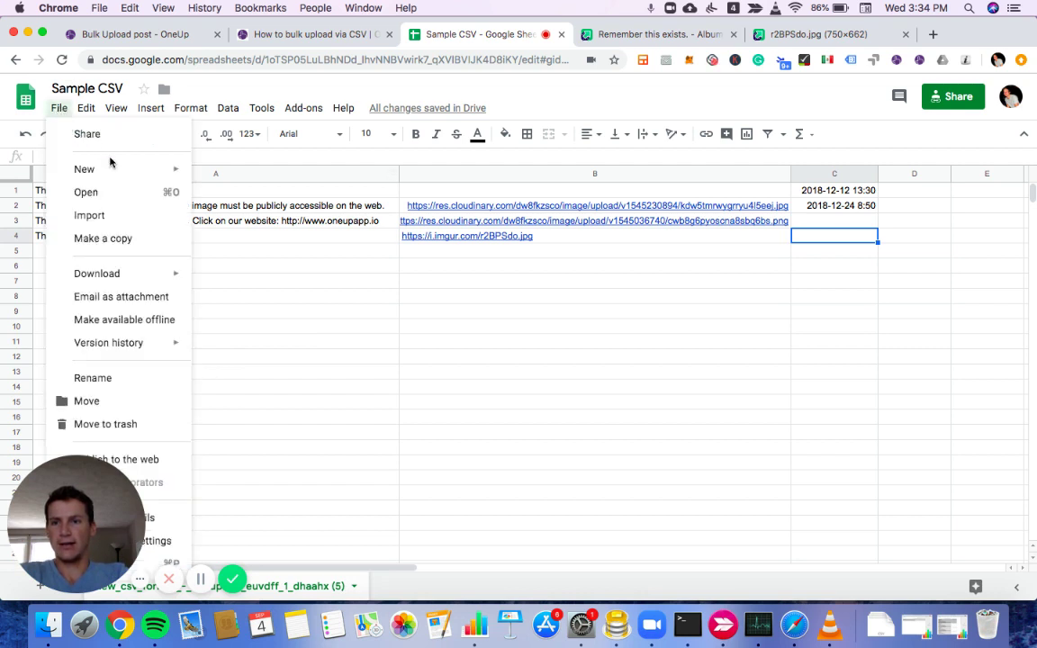
mouse_move(127, 279)
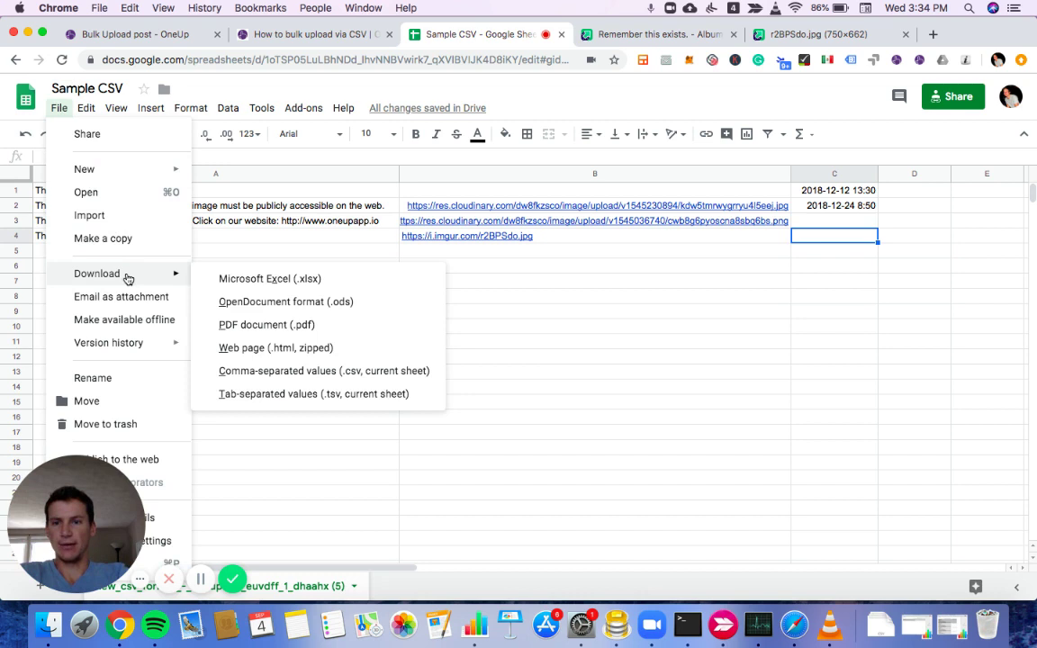
click(324, 372)
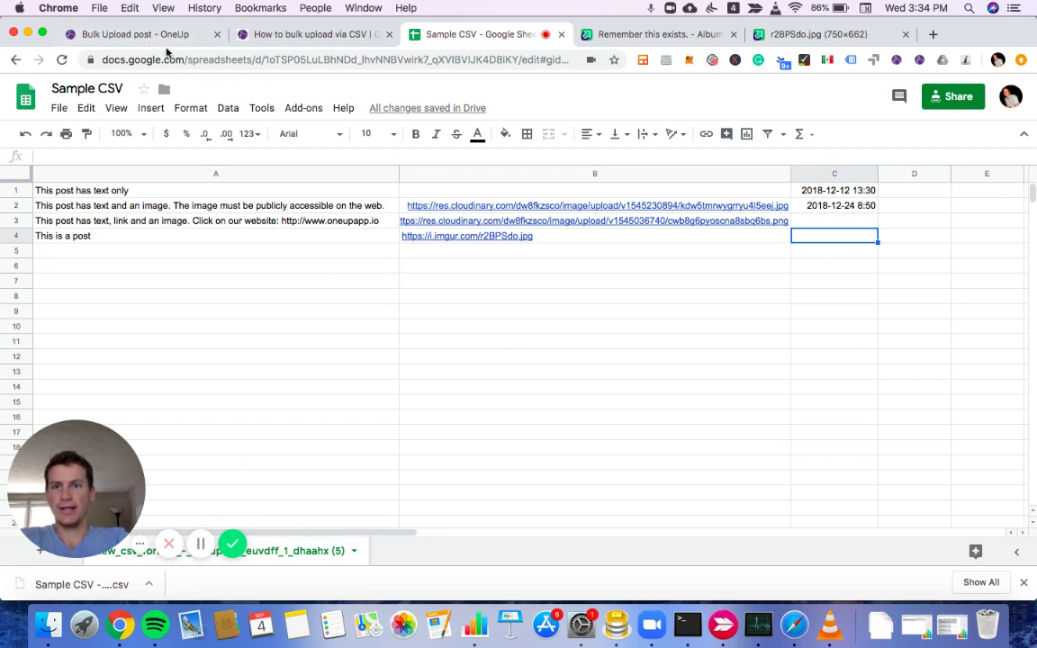
- Import the downloaded Sample CSV file through OneUp's Bulk upload from CSV file option
click(142, 36)
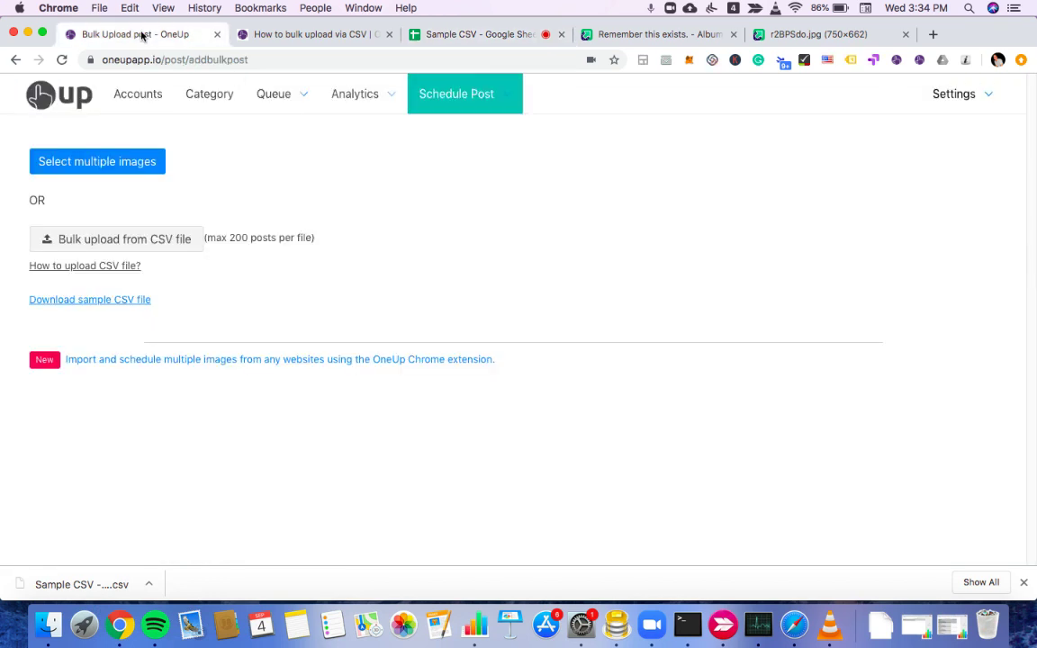
click(133, 245)
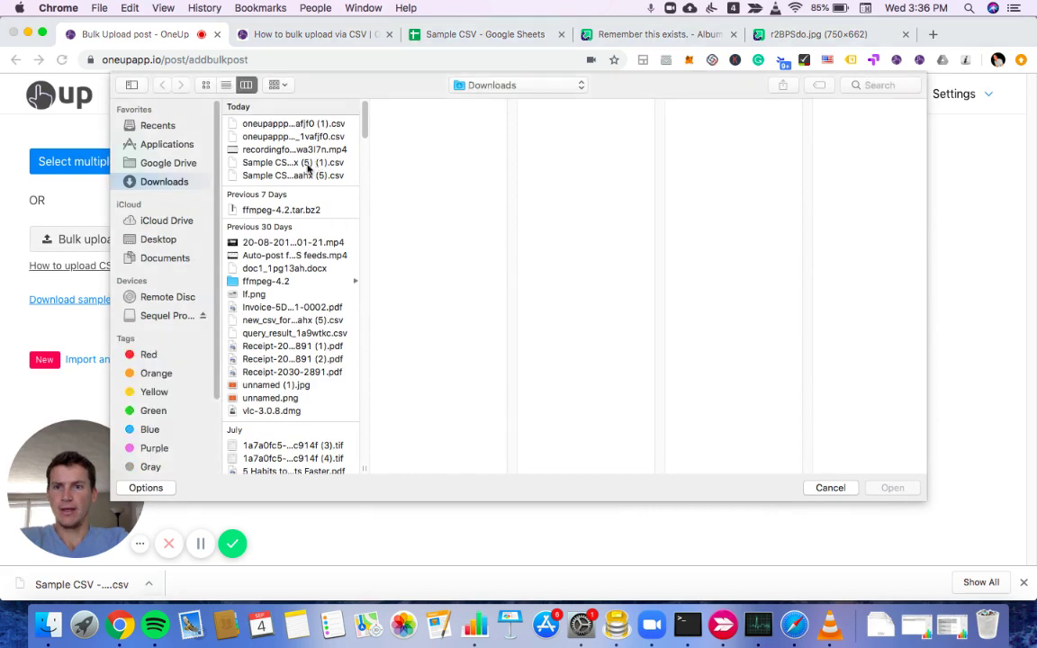
click(293, 163)
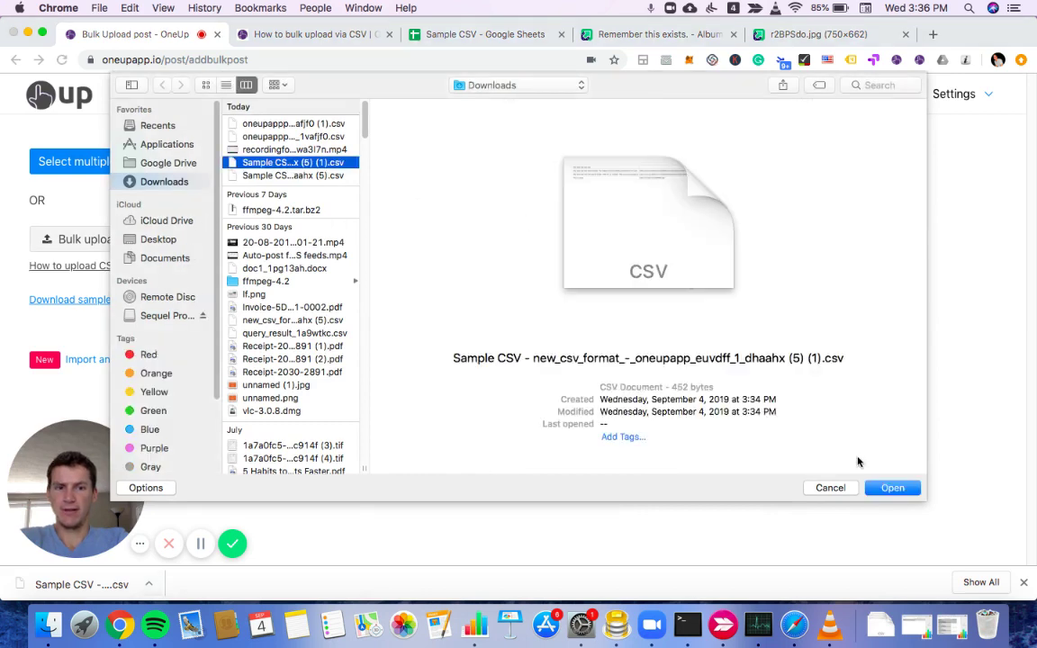
click(892, 487)
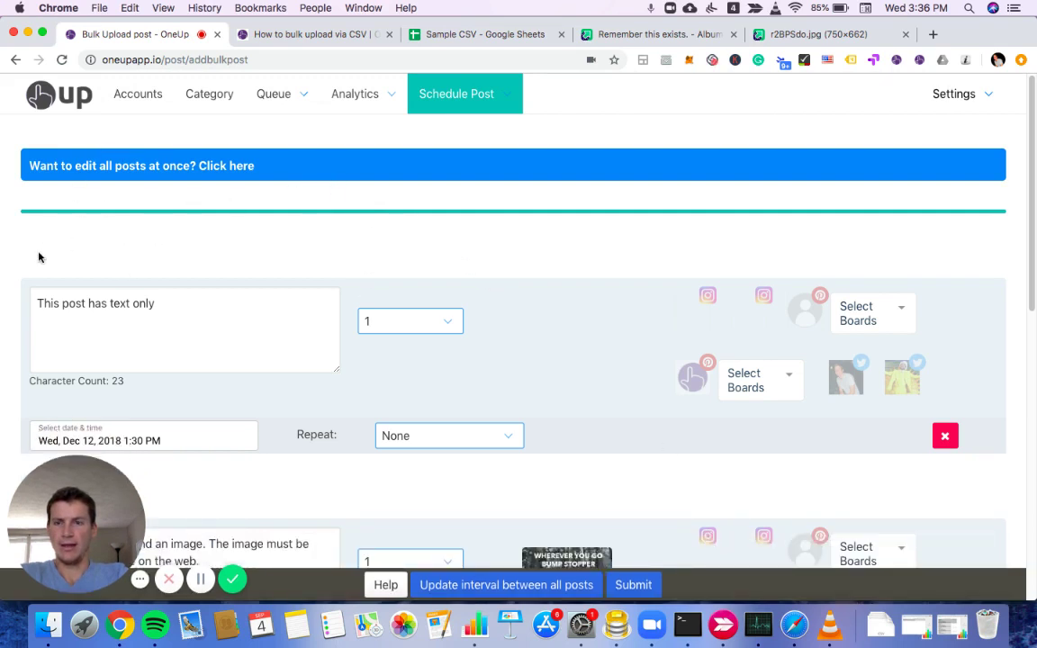
scroll(267, 270, down, 2)
scroll(369, 207, up, 2)
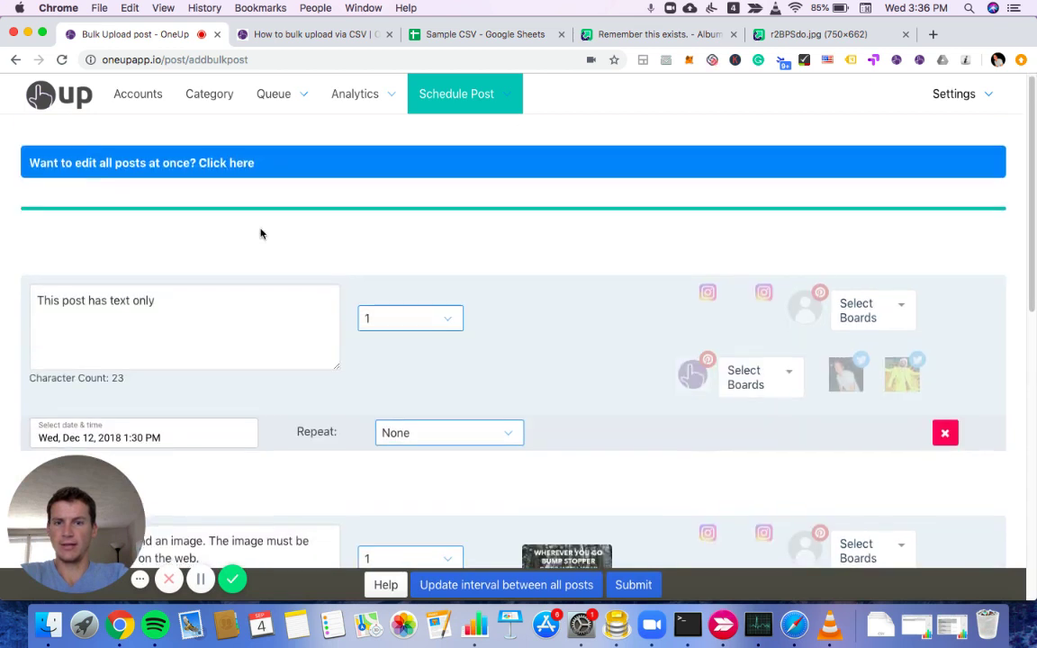
scroll(116, 251, down, 1)
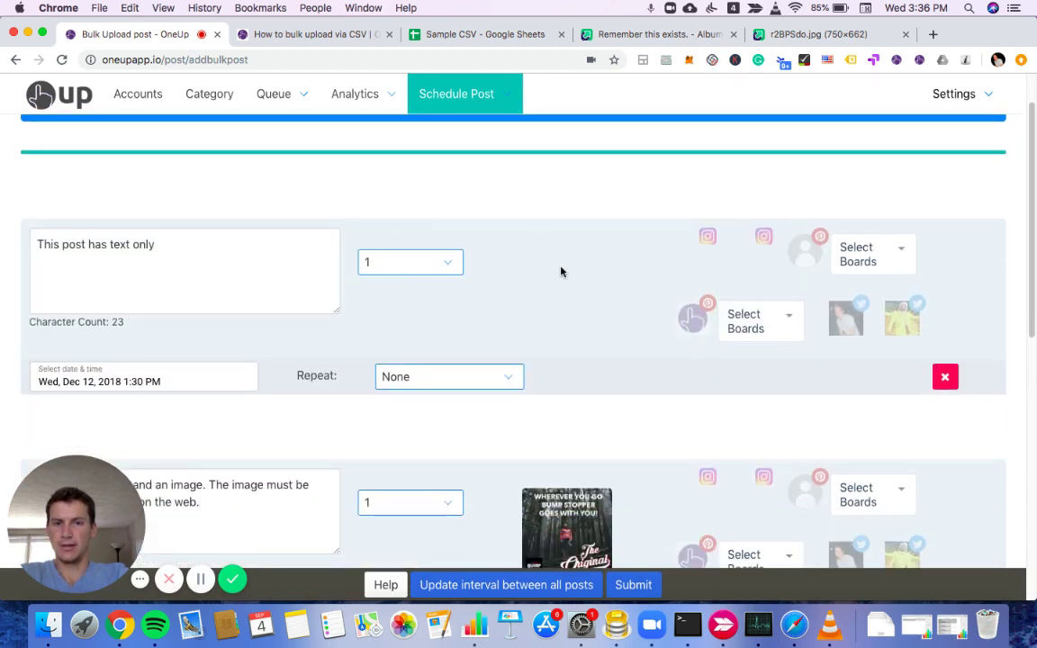
scroll(552, 298, down, 1)
scroll(553, 298, down, 3)
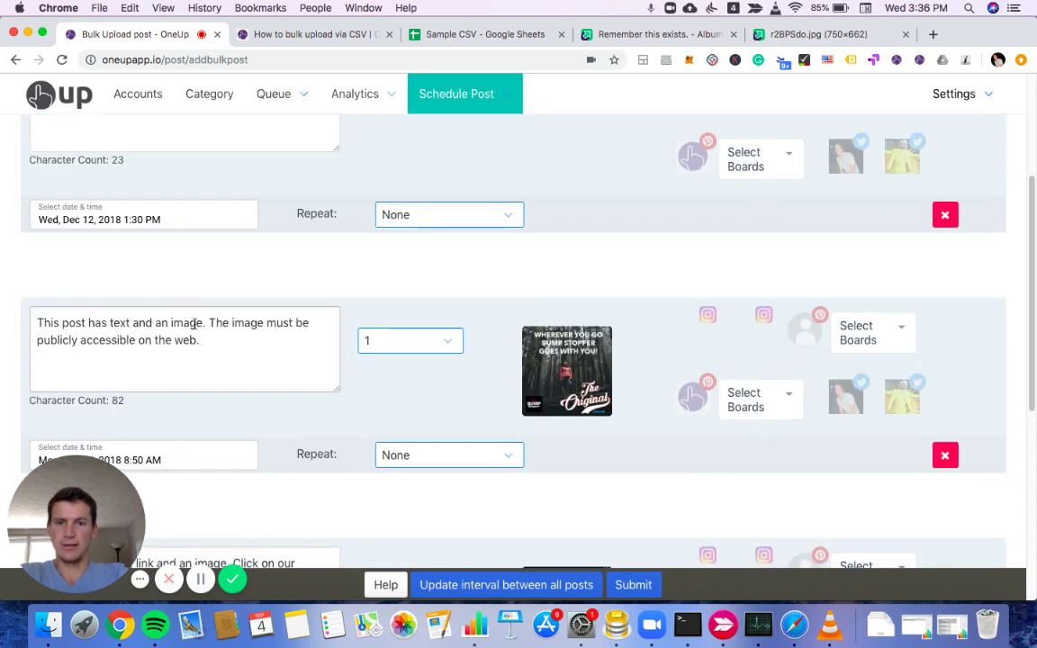
mouse_move(588, 366)
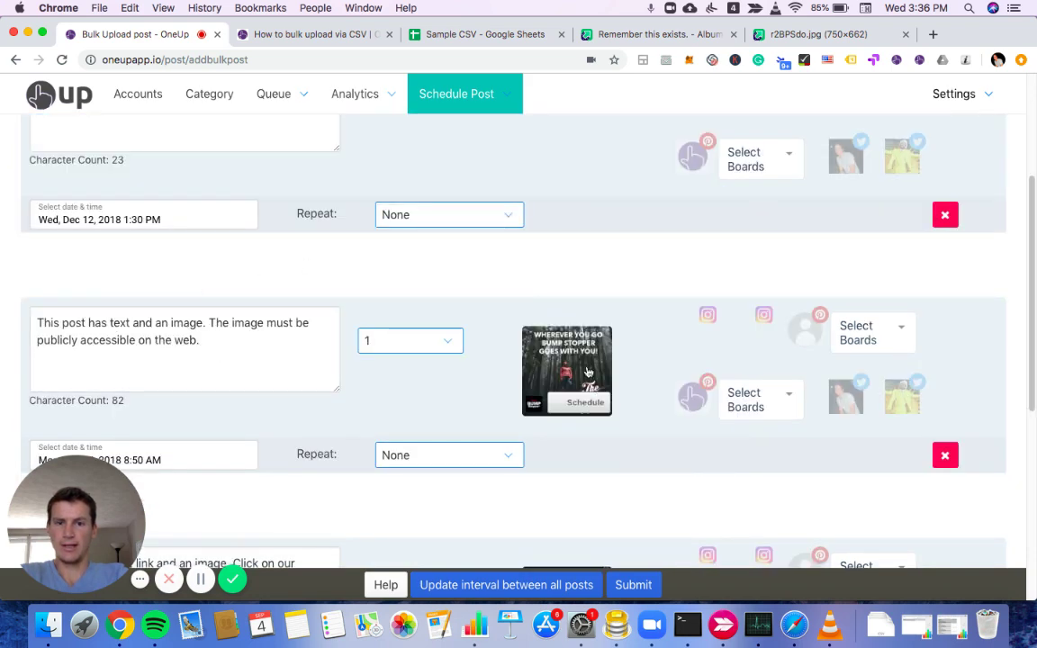
scroll(506, 356, down, 7)
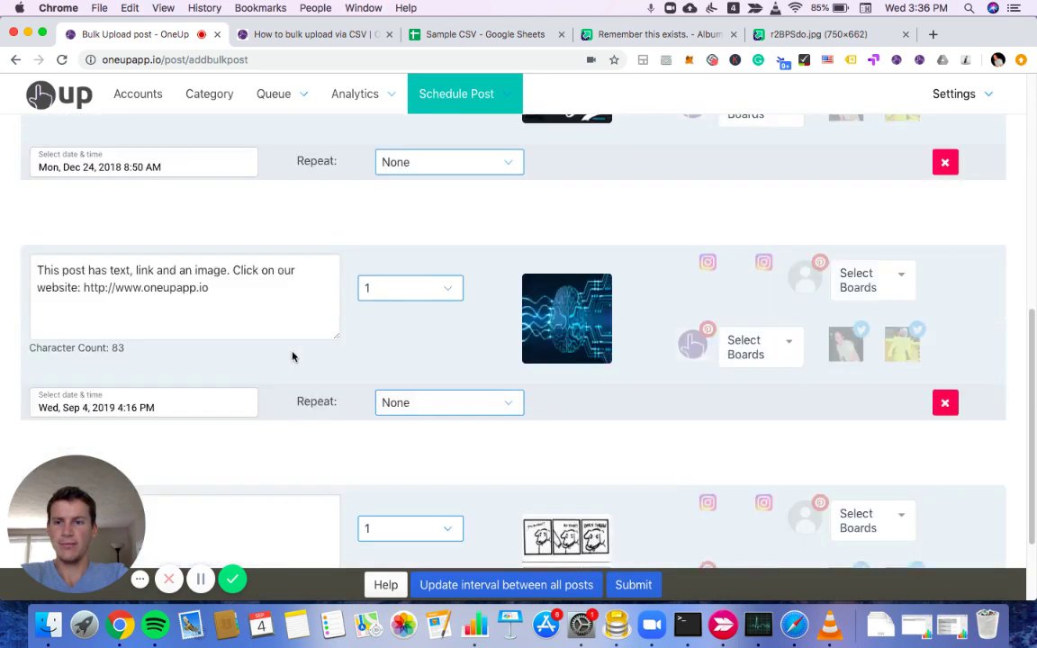
scroll(225, 288, up, 1)
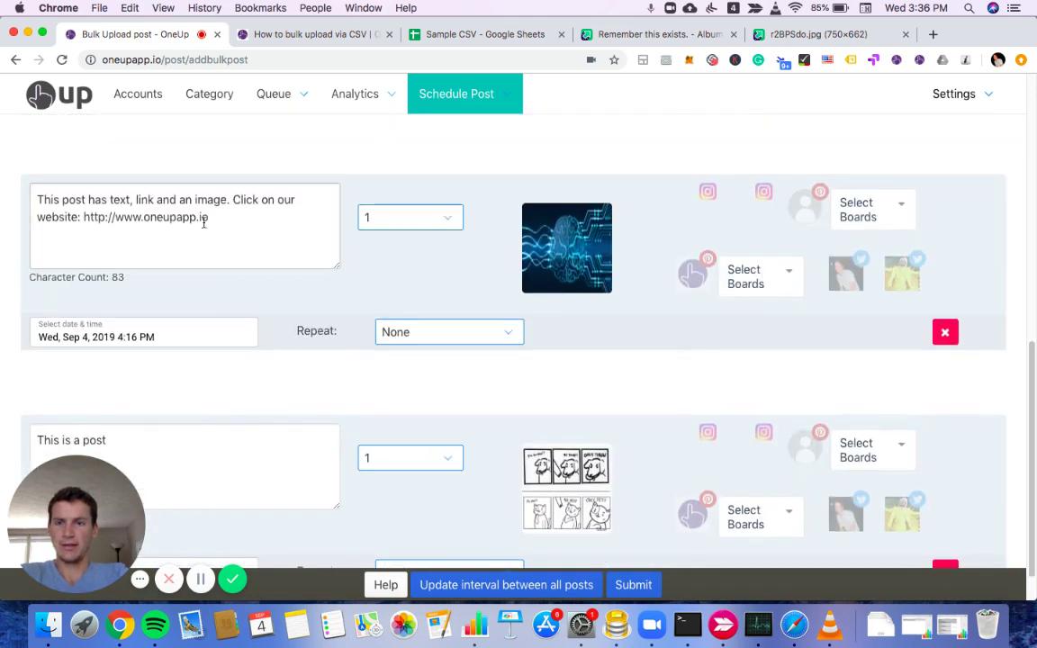
click(222, 221)
shift+click(84, 219)
click(276, 232)
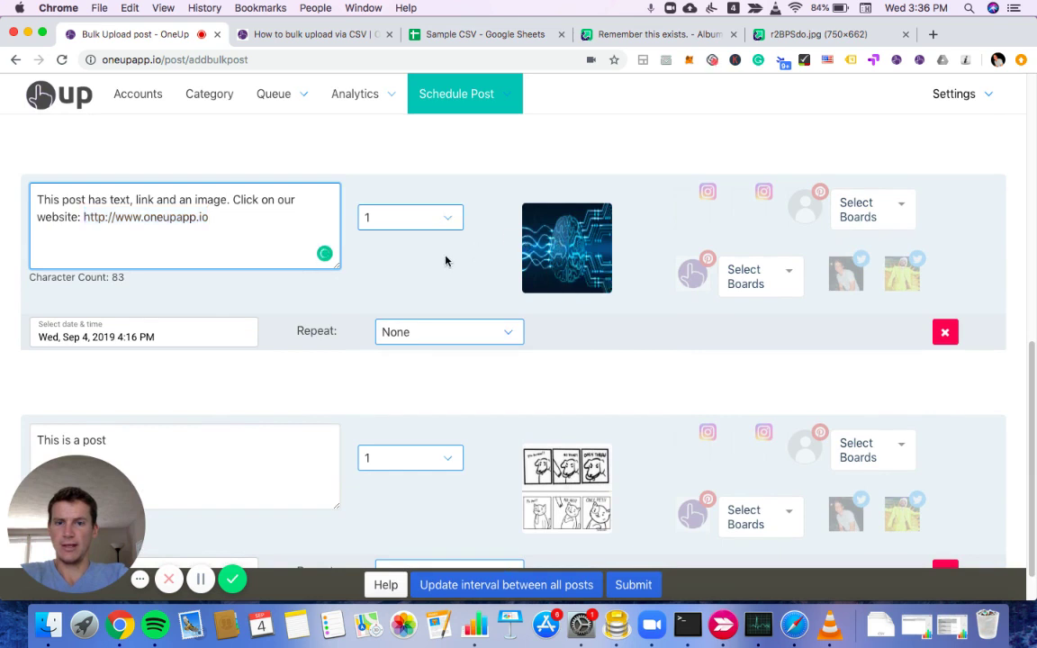
scroll(421, 303, down, 1)
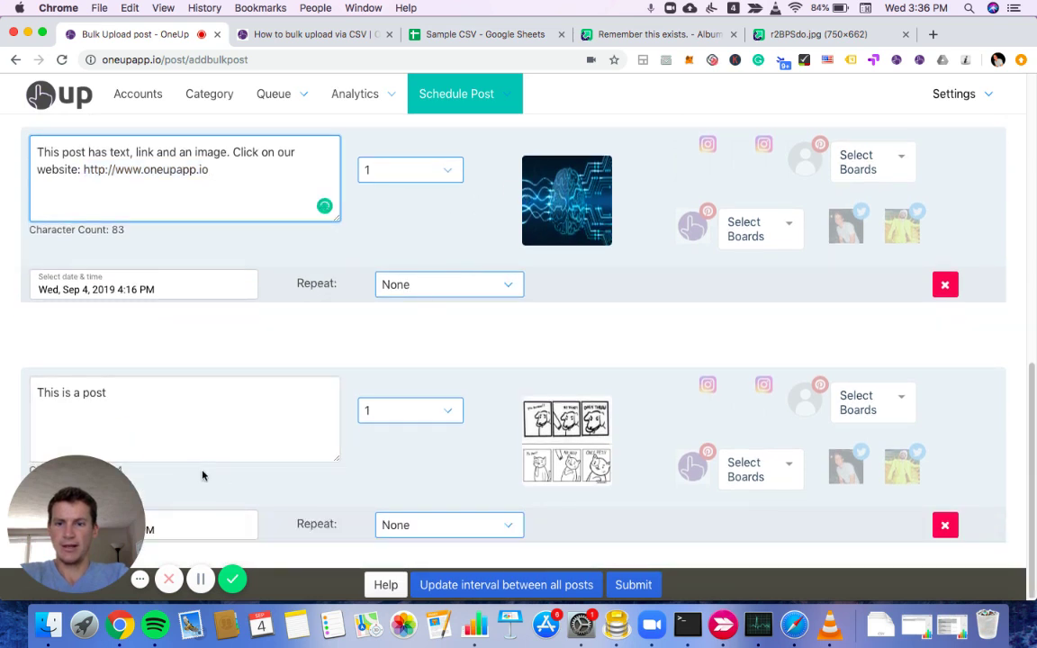
drag(113, 390, 29, 387)
click(132, 391)
mouse_move(589, 443)
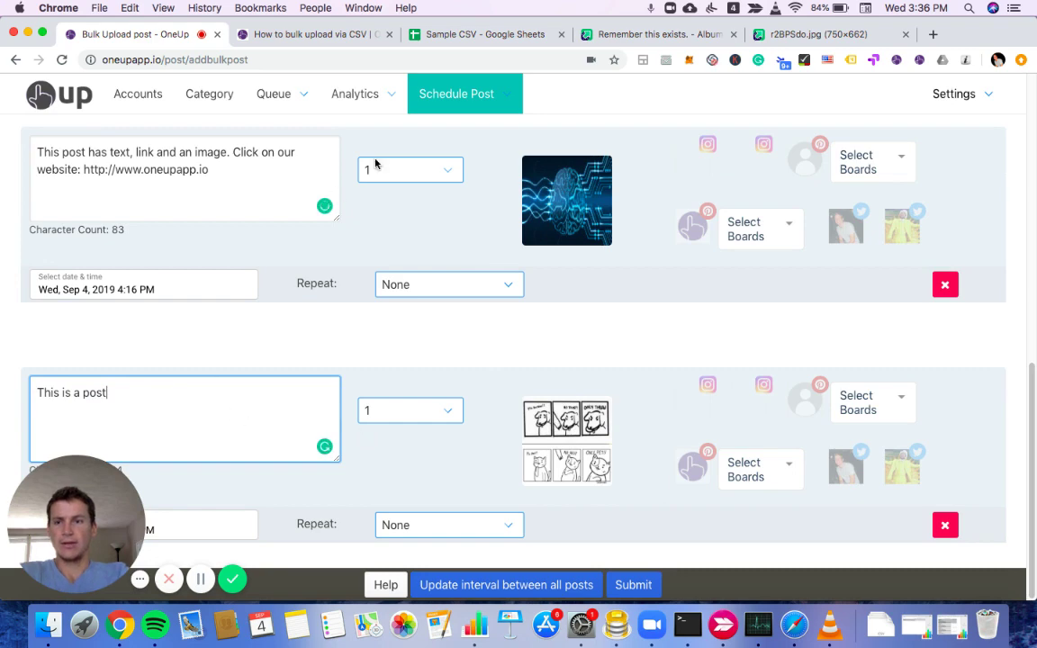
click(491, 38)
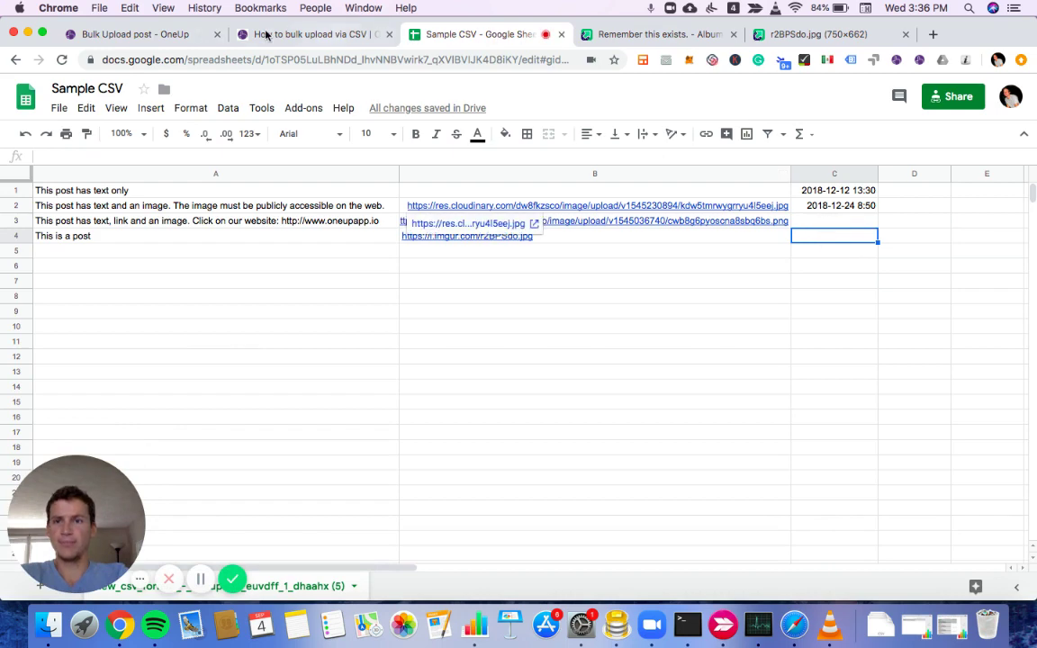
click(159, 37)
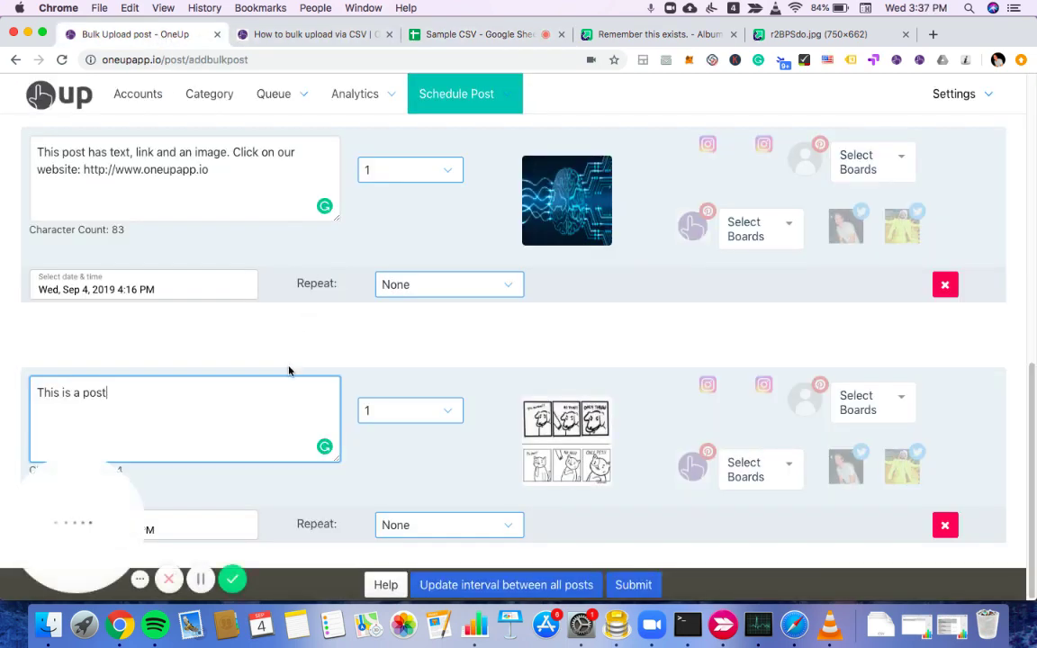
drag(76, 513, 504, 507)
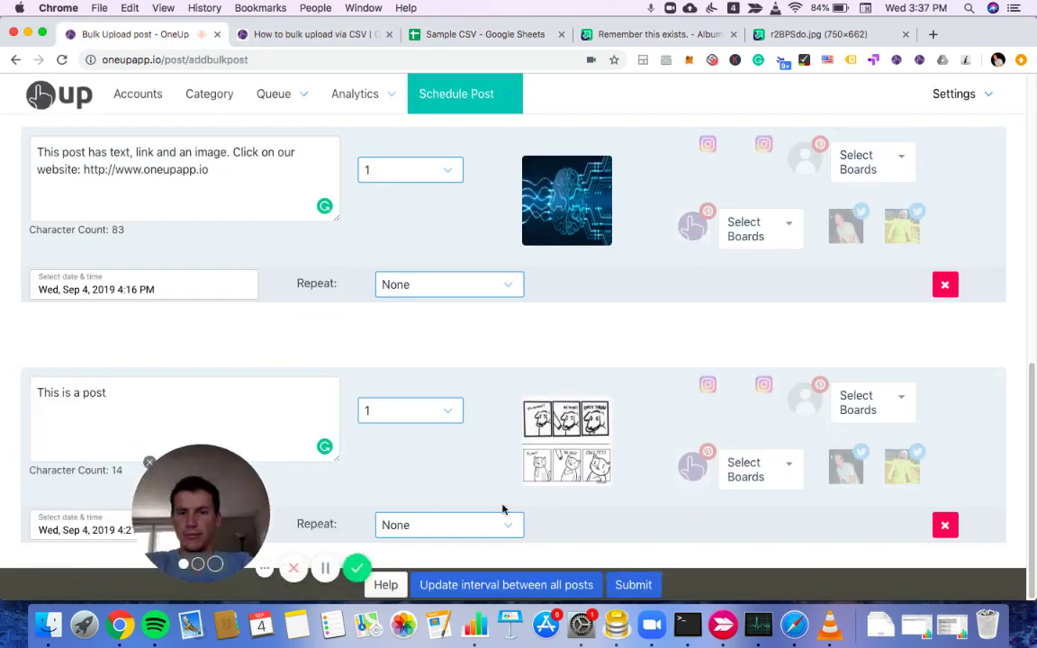
- Space all posts 60 minutes apart starting 3:00 PM on 2019-09-04, and confirm
click(123, 533)
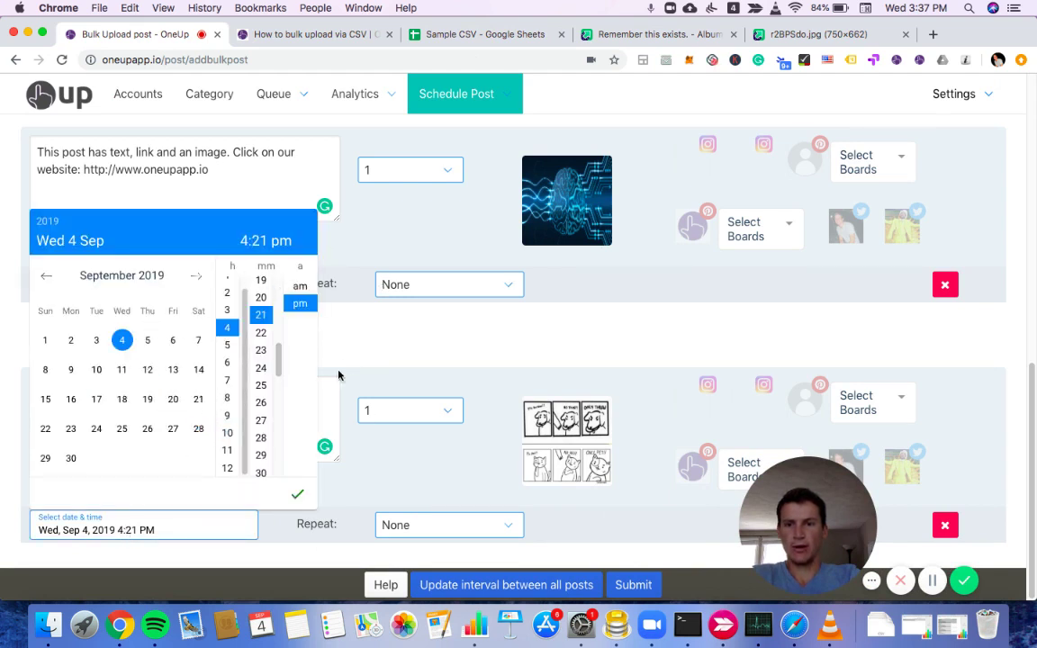
click(325, 316)
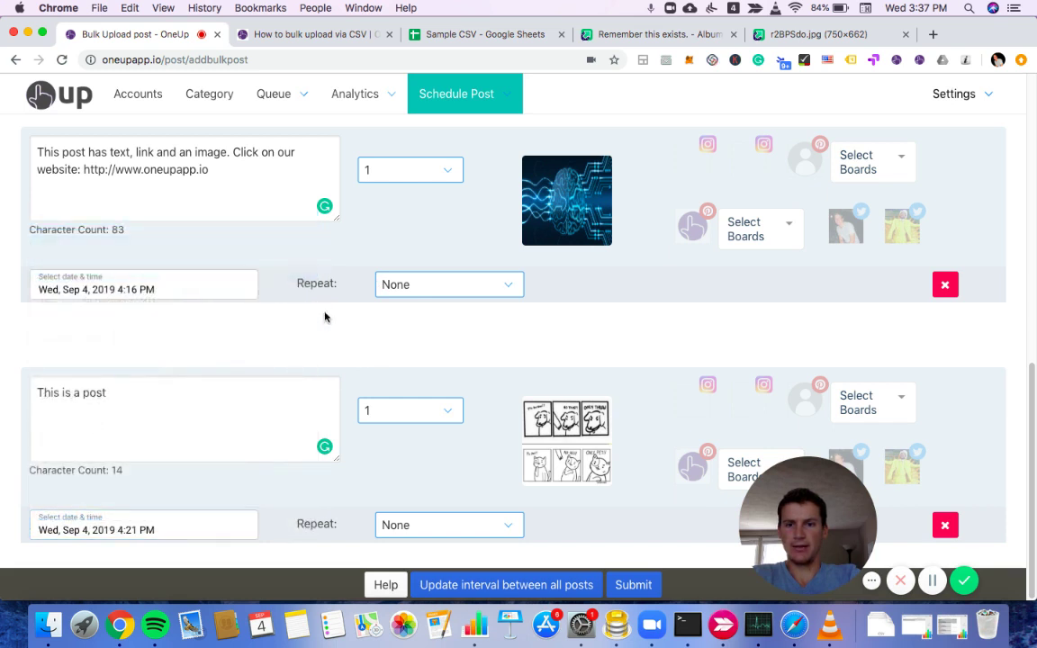
click(491, 585)
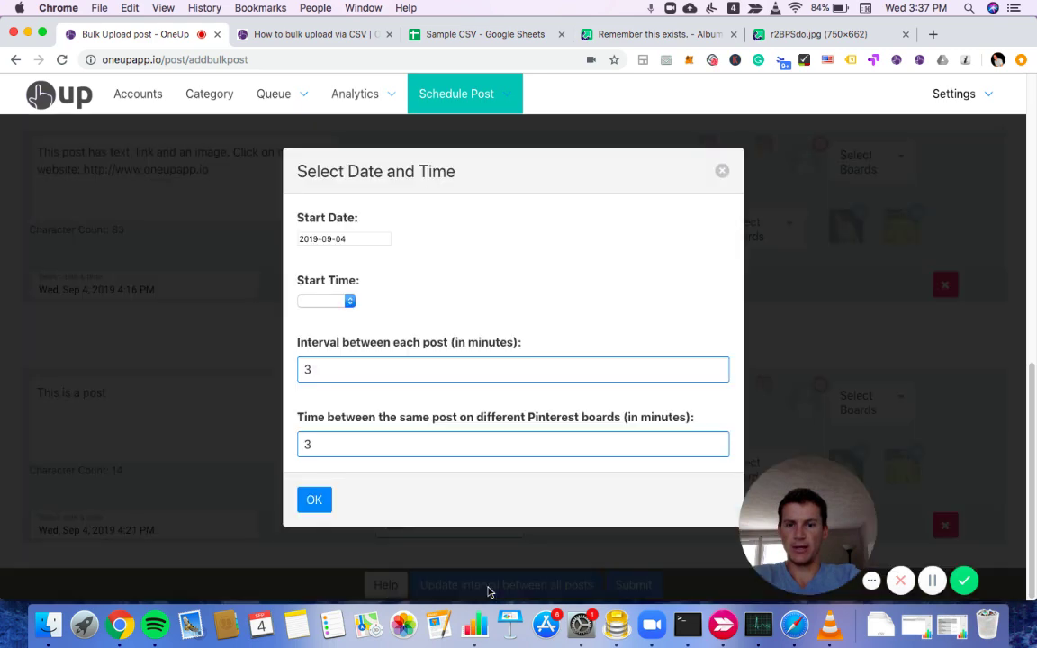
click(349, 301)
scroll(335, 504, down, 3)
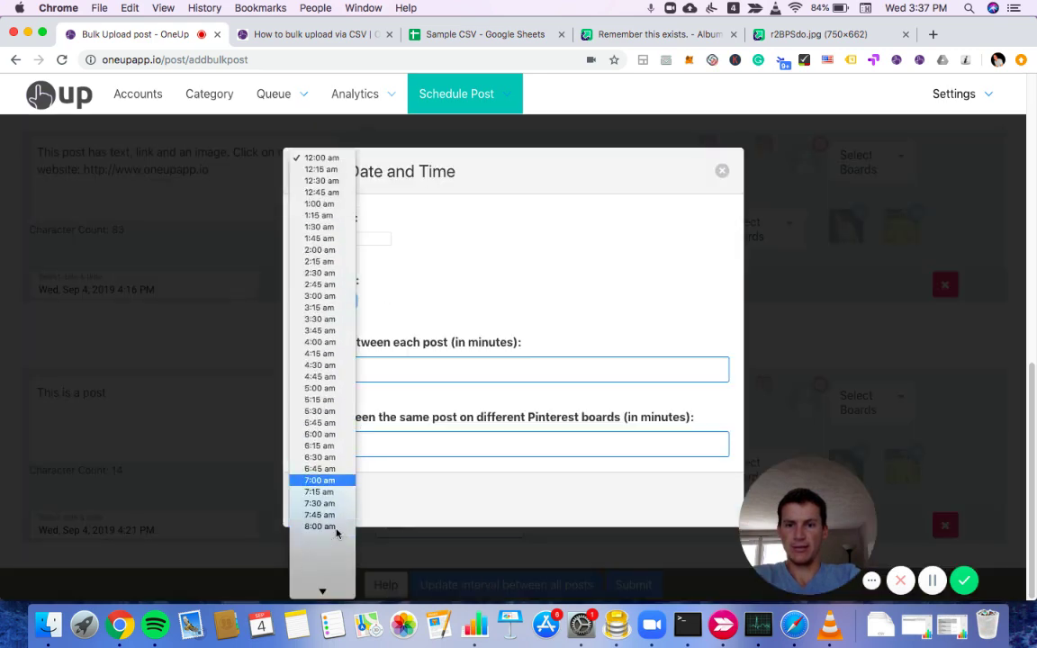
scroll(335, 495, down, 5)
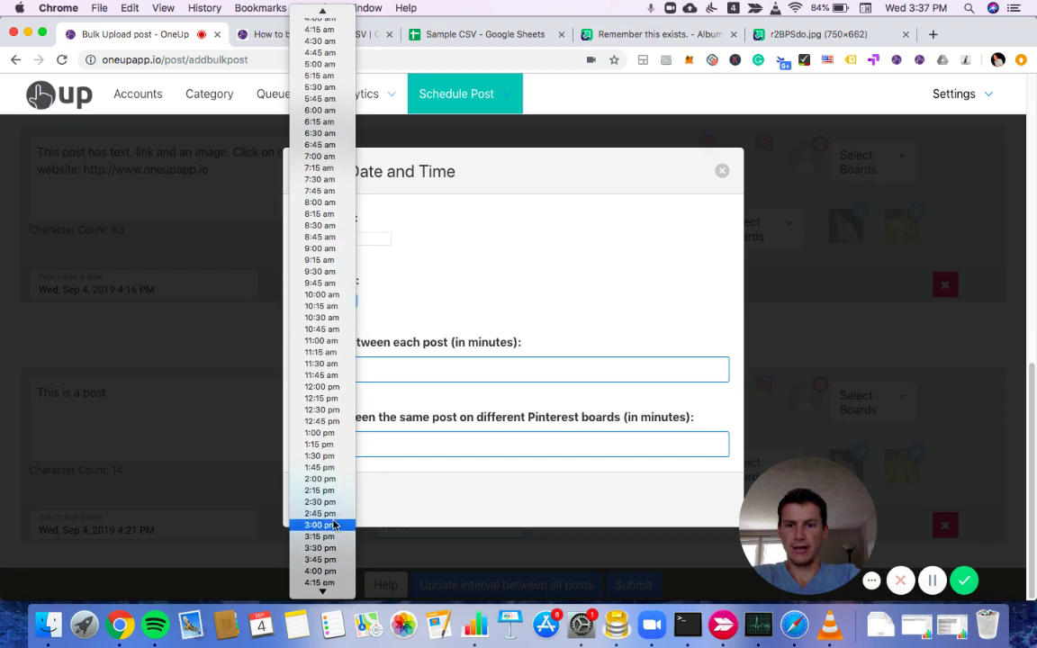
click(342, 504)
click(357, 369)
text(60)
click(321, 502)
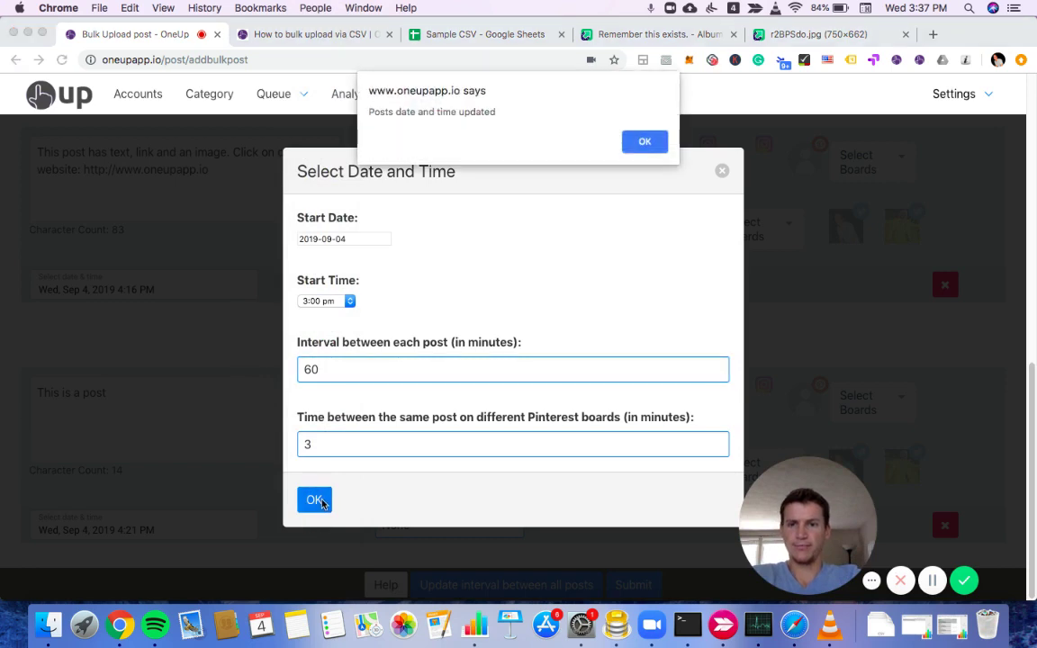
click(654, 142)
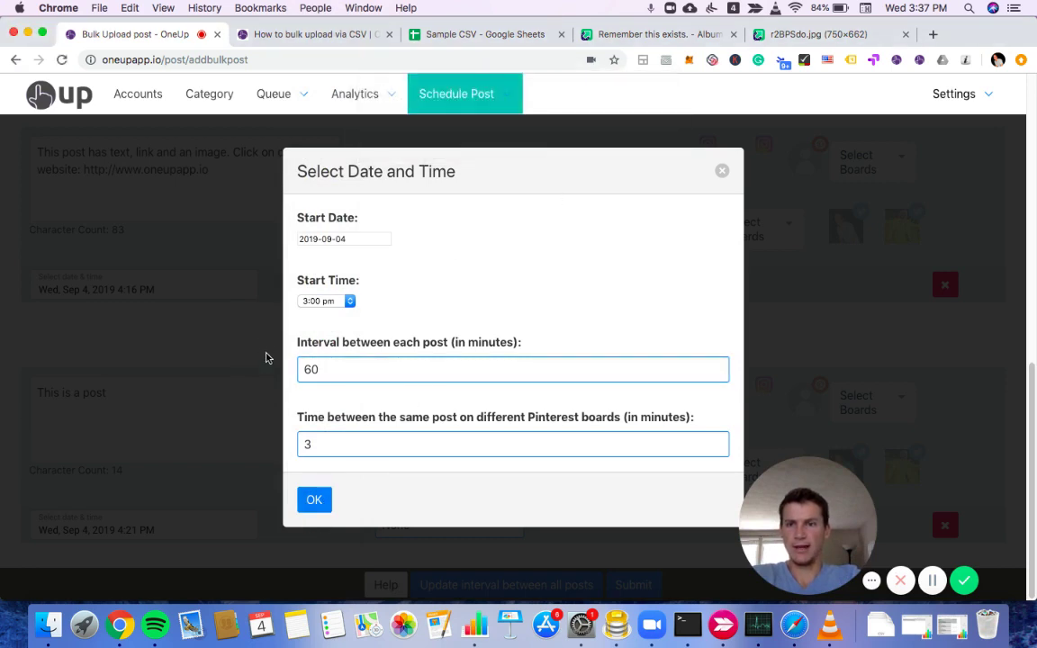
scroll(224, 383, up, 10)
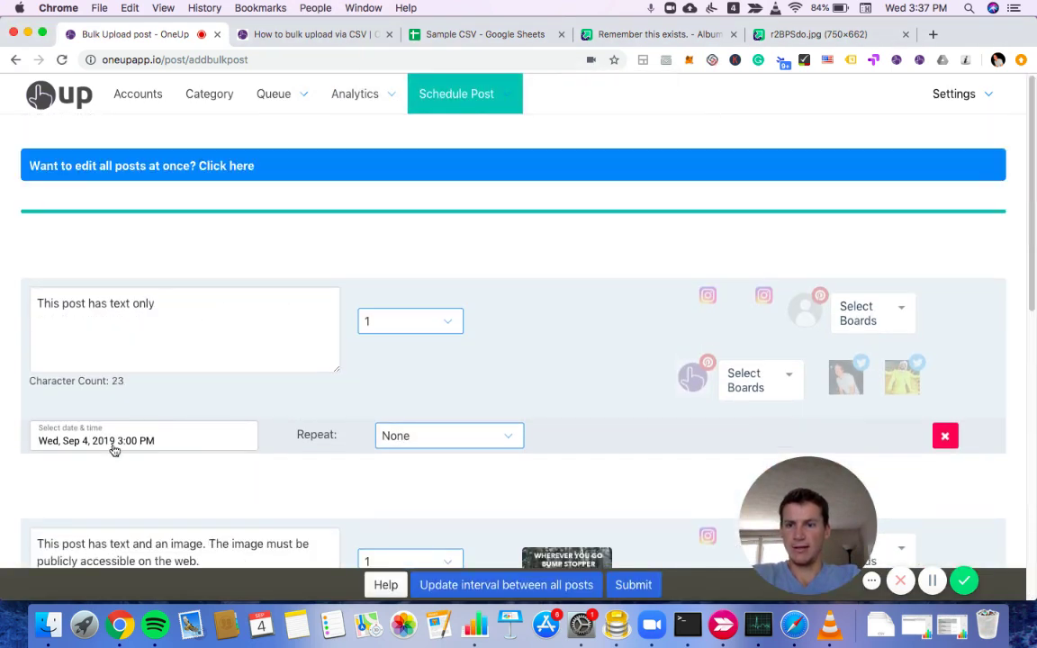
scroll(133, 447, down, 5)
scroll(127, 446, down, 5)
scroll(153, 450, down, 4)
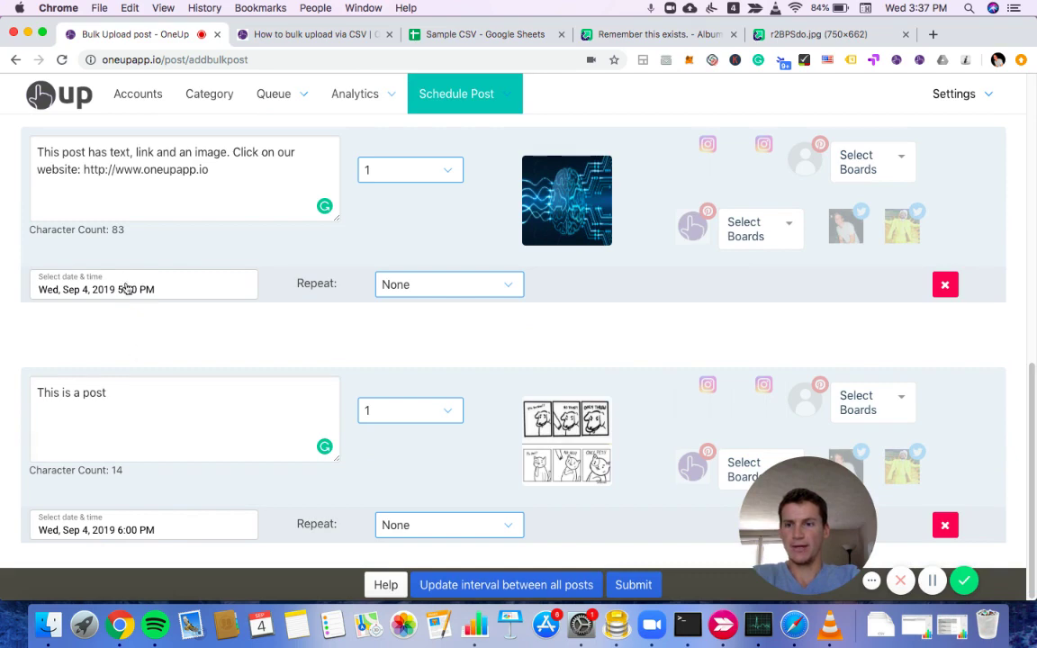
scroll(97, 232, up, 4)
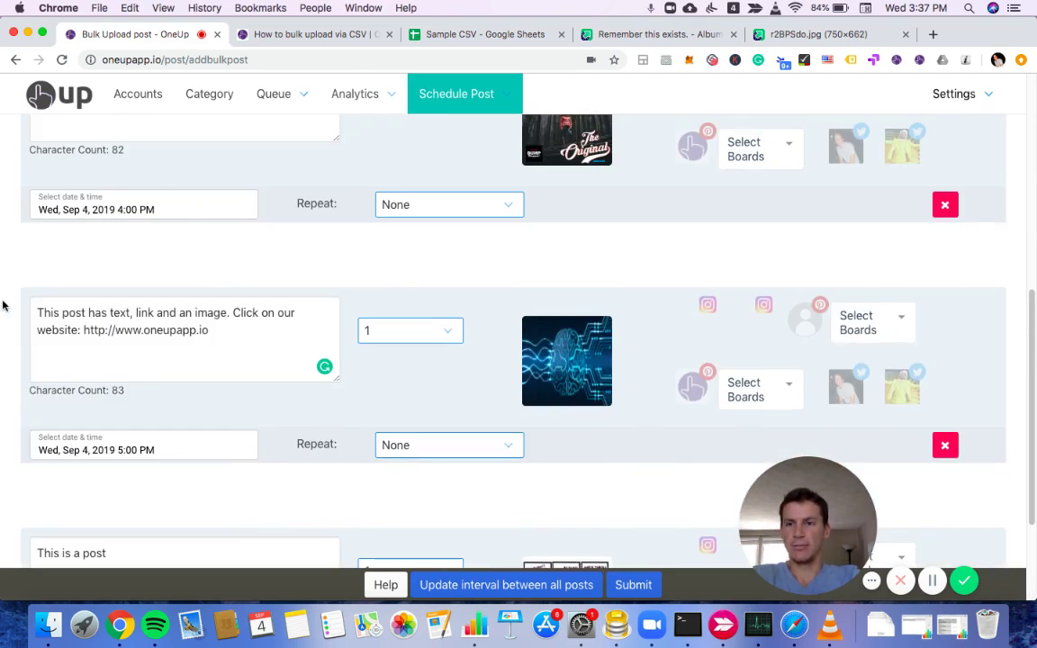
scroll(32, 356, down, 4)
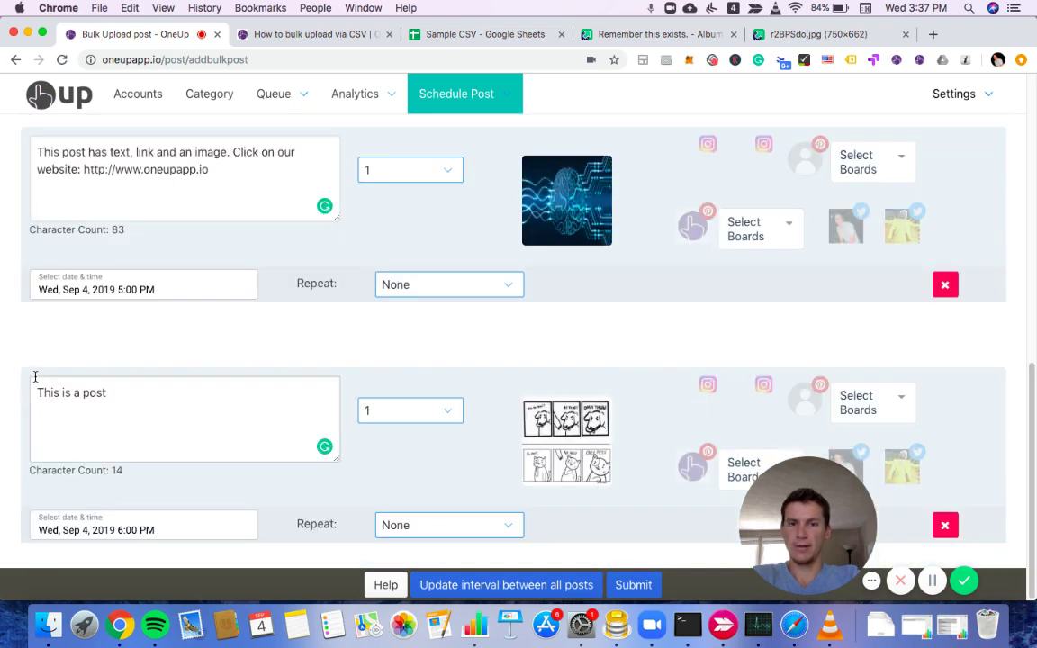
scroll(342, 451, up, 15)
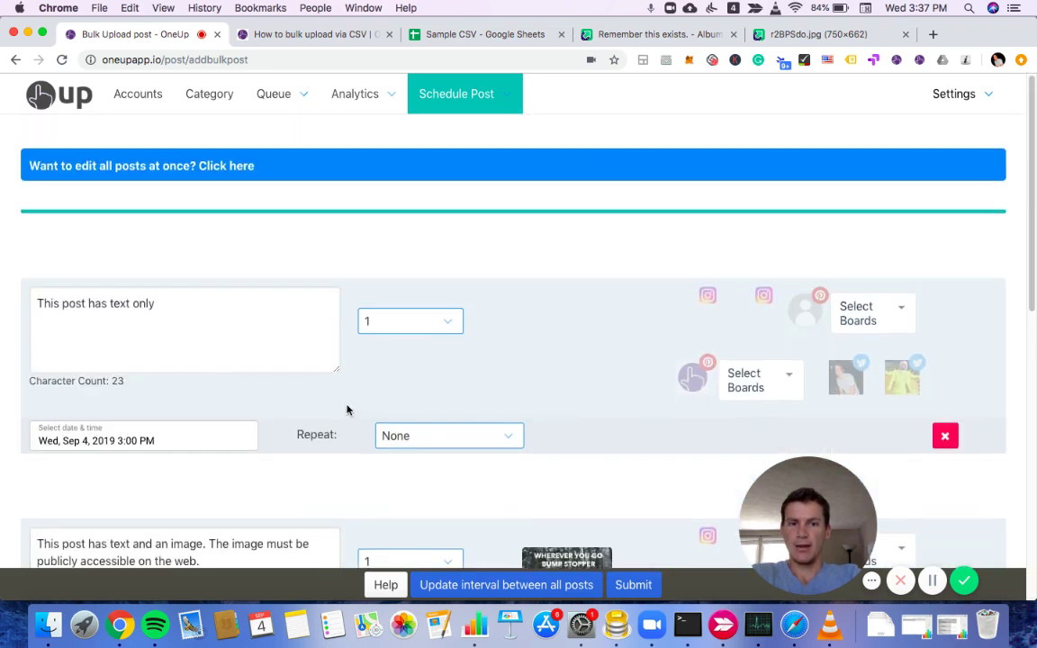
scroll(324, 407, down, 1)
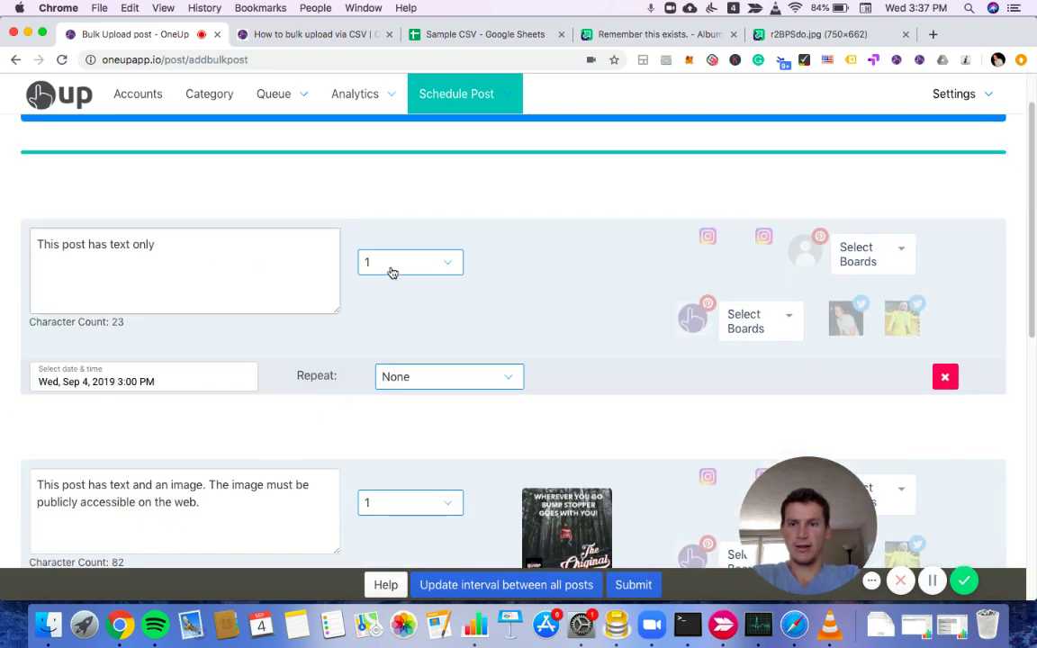
- Set the first post's category to See all and add the green T Facebook account
click(439, 268)
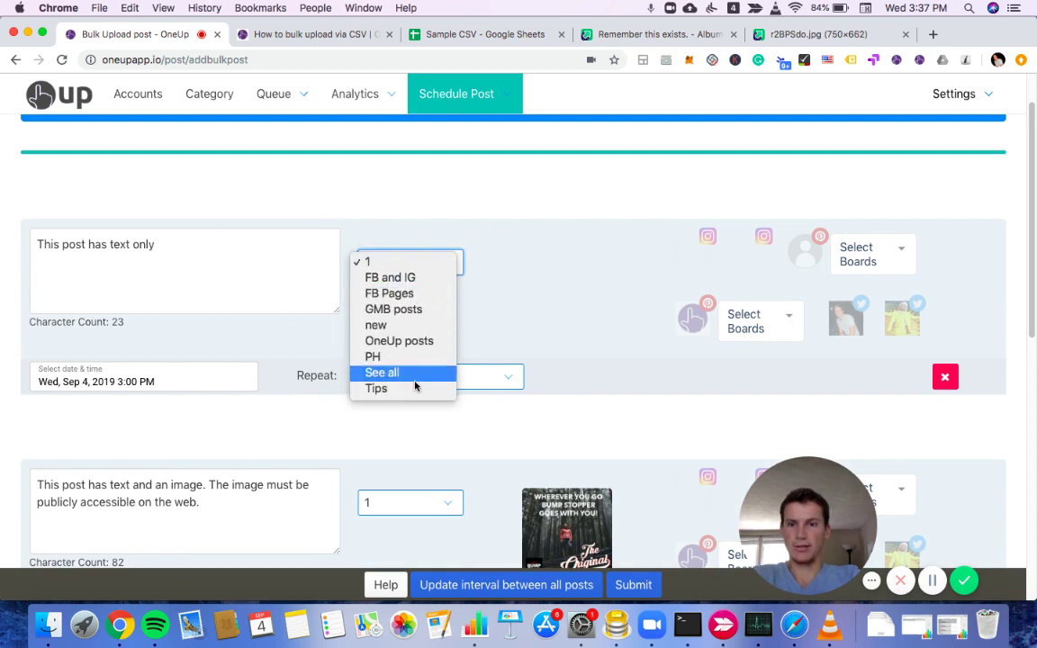
click(405, 373)
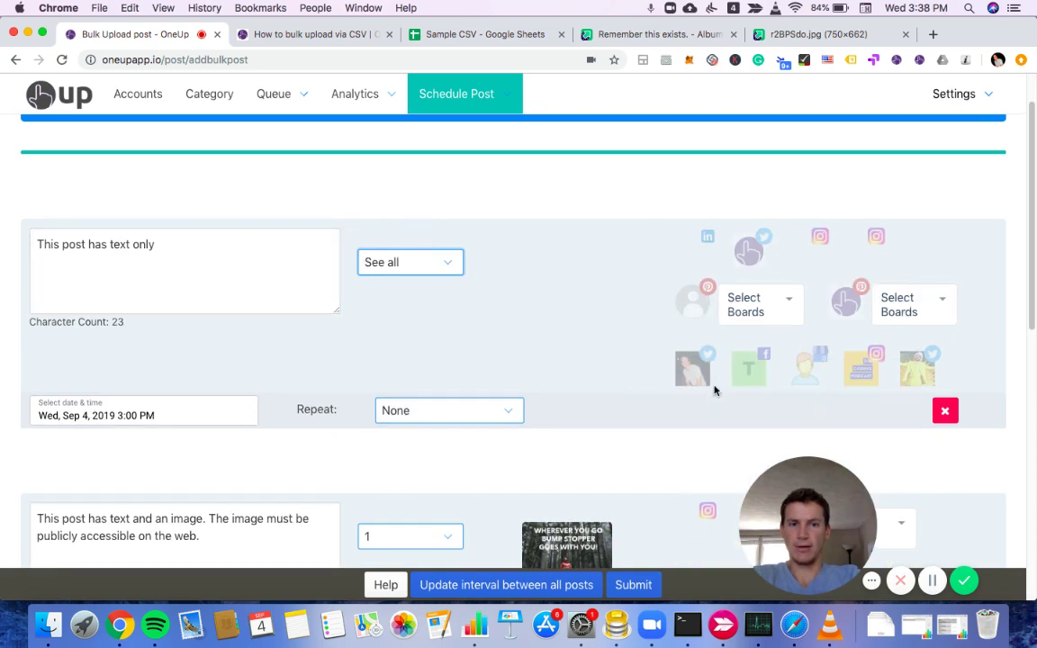
click(748, 368)
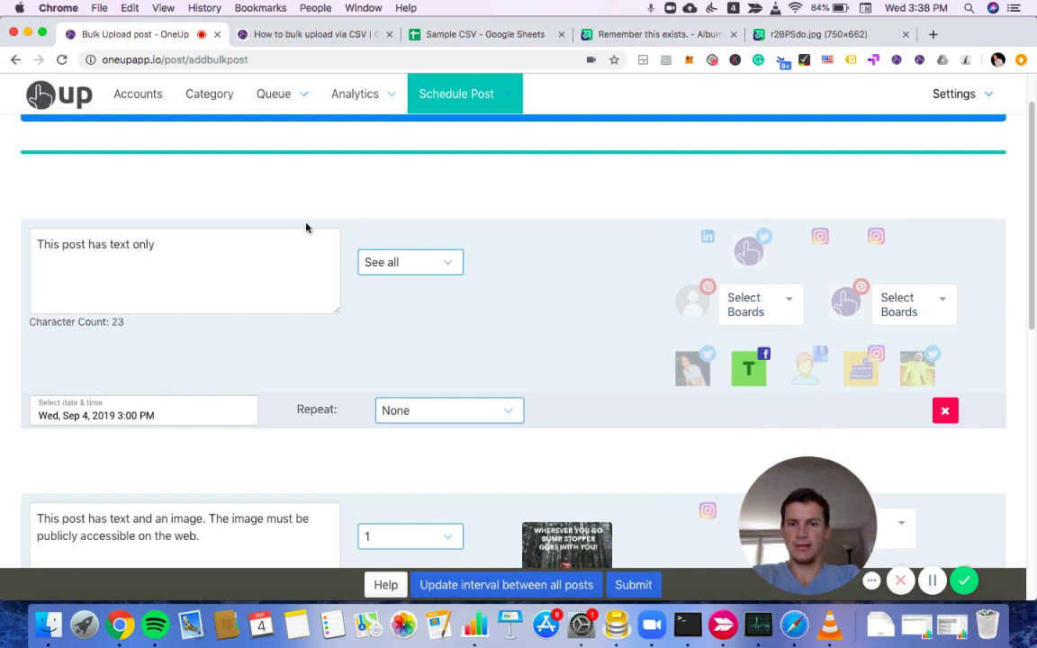
scroll(502, 292, down, 3)
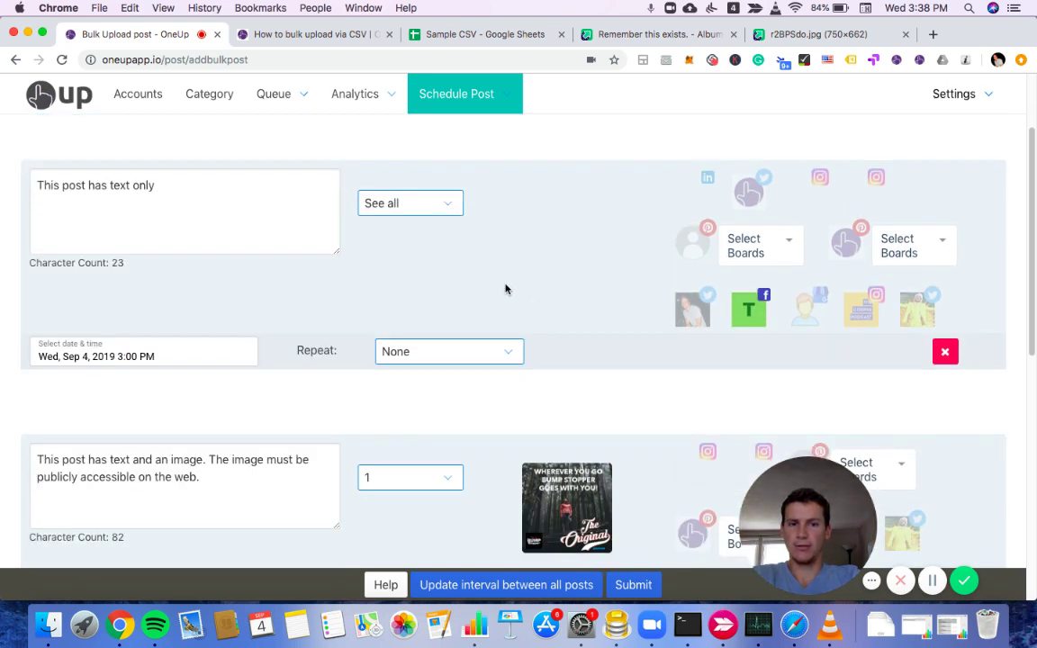
scroll(509, 294, down, 2)
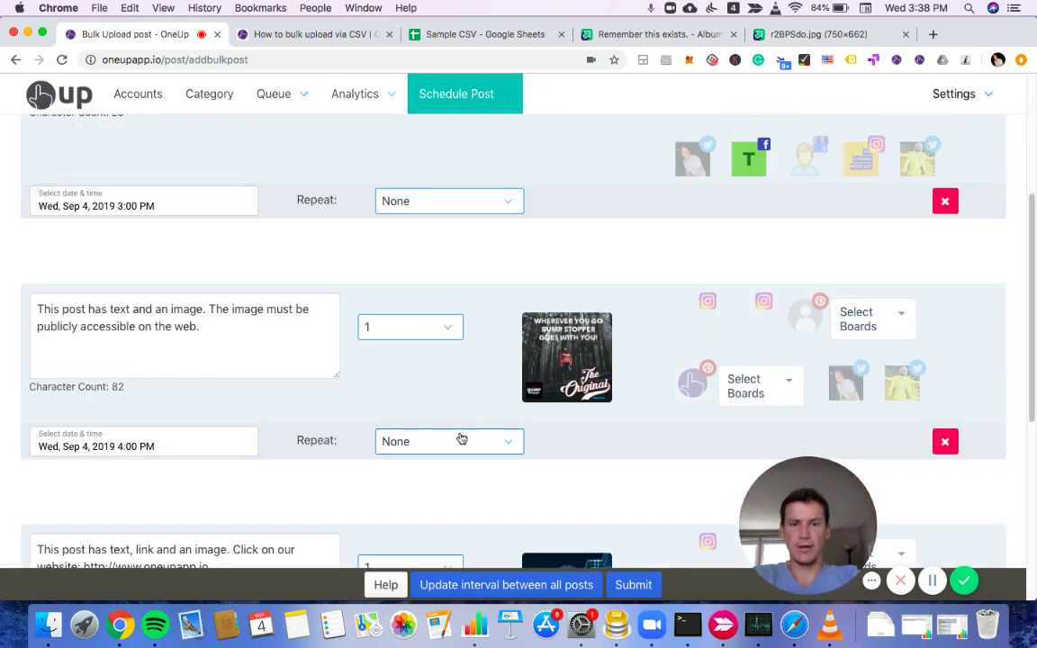
scroll(689, 421, down, 4)
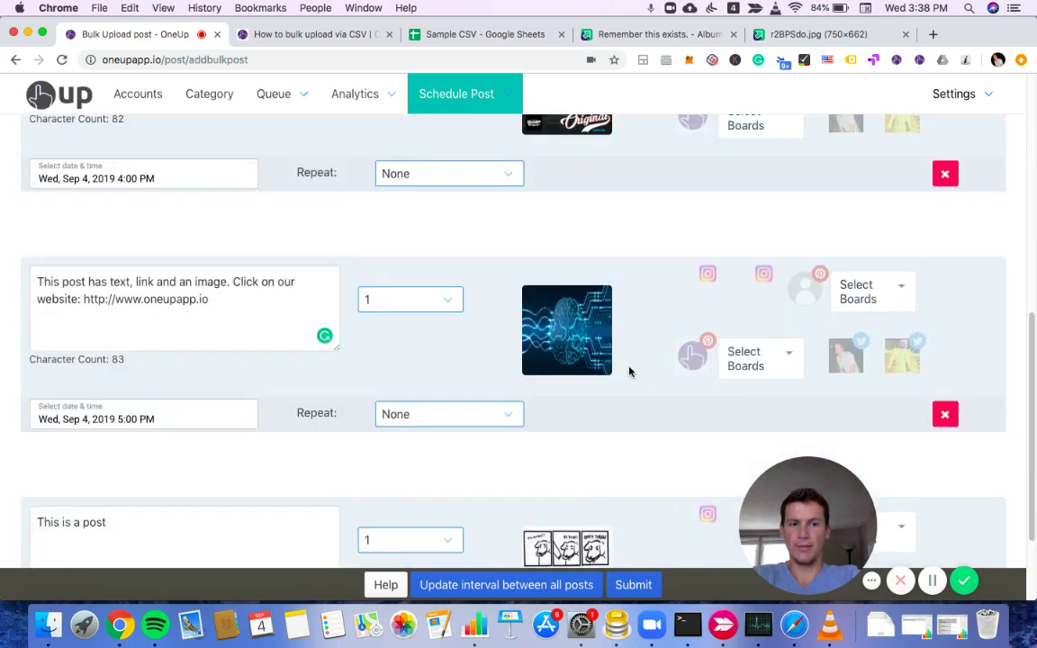
scroll(639, 391, up, 1)
scroll(643, 387, up, 10)
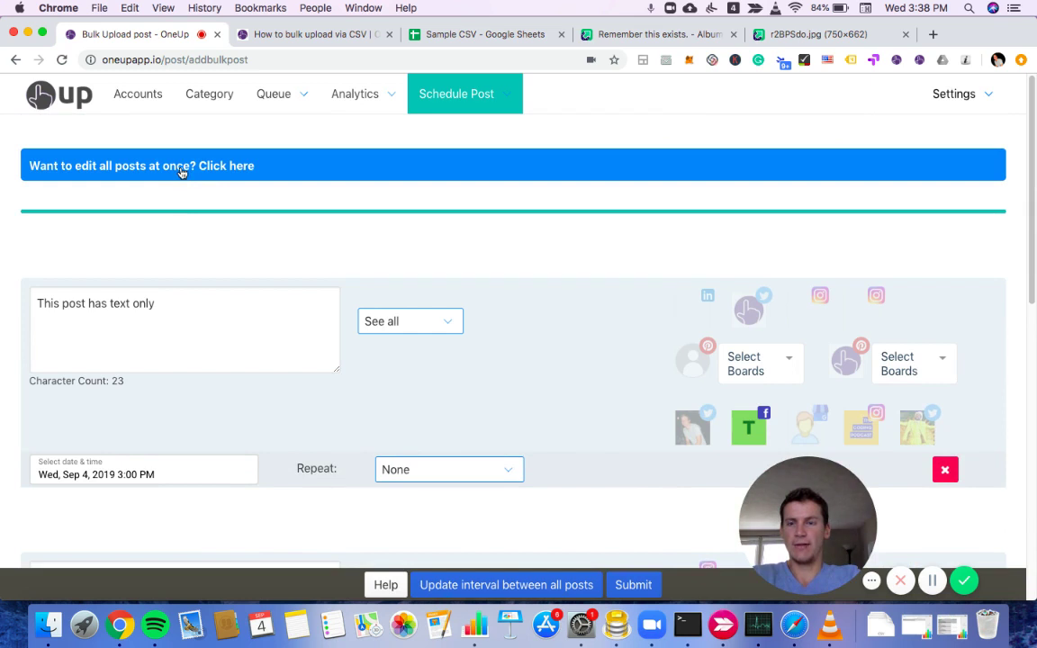
scroll(88, 294, down, 1)
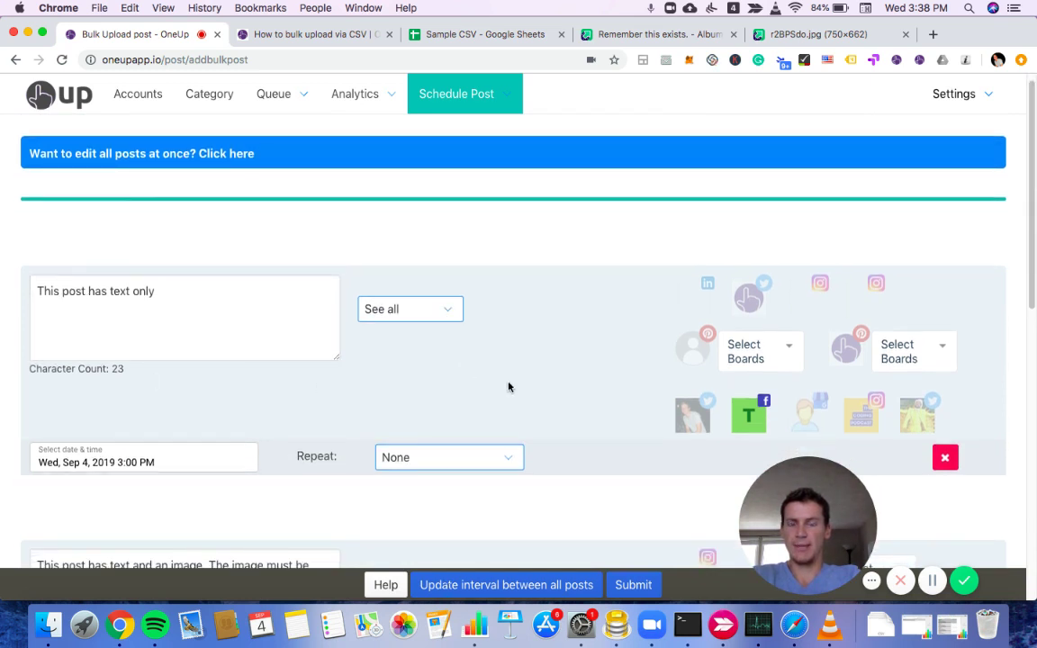
- Via the edit-all-posts panel, set every post's category to See all and assign the Twitter account
click(104, 154)
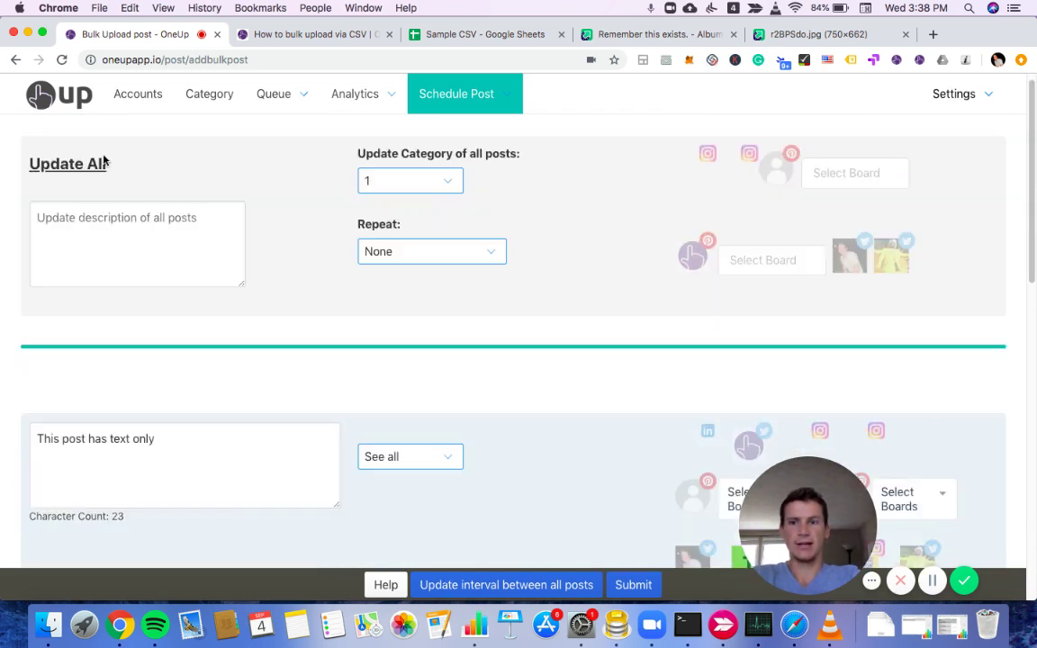
click(419, 180)
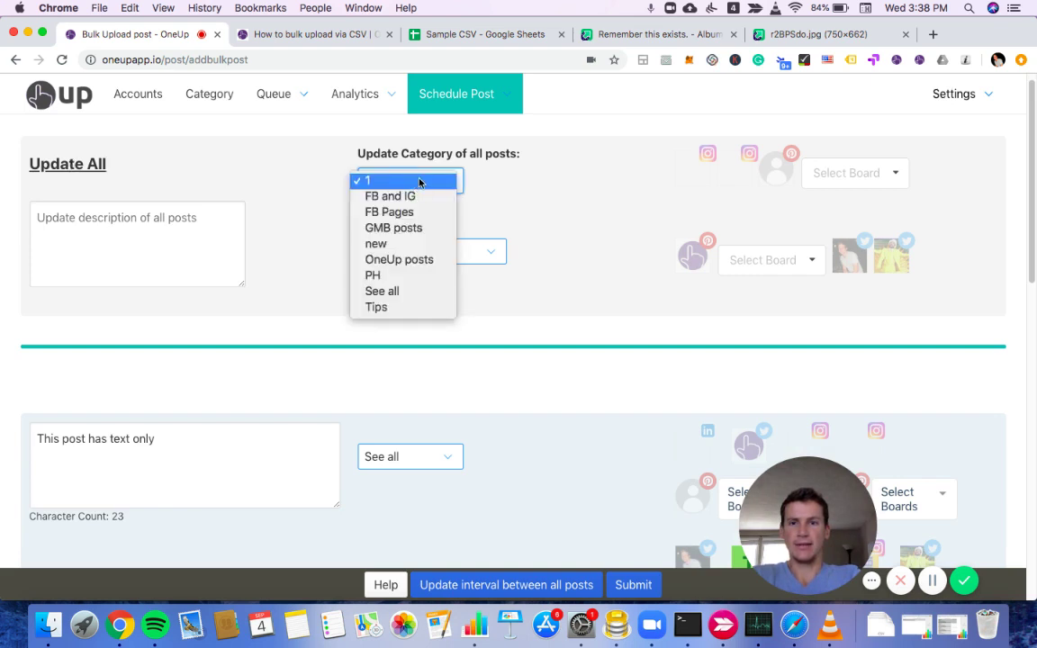
click(416, 290)
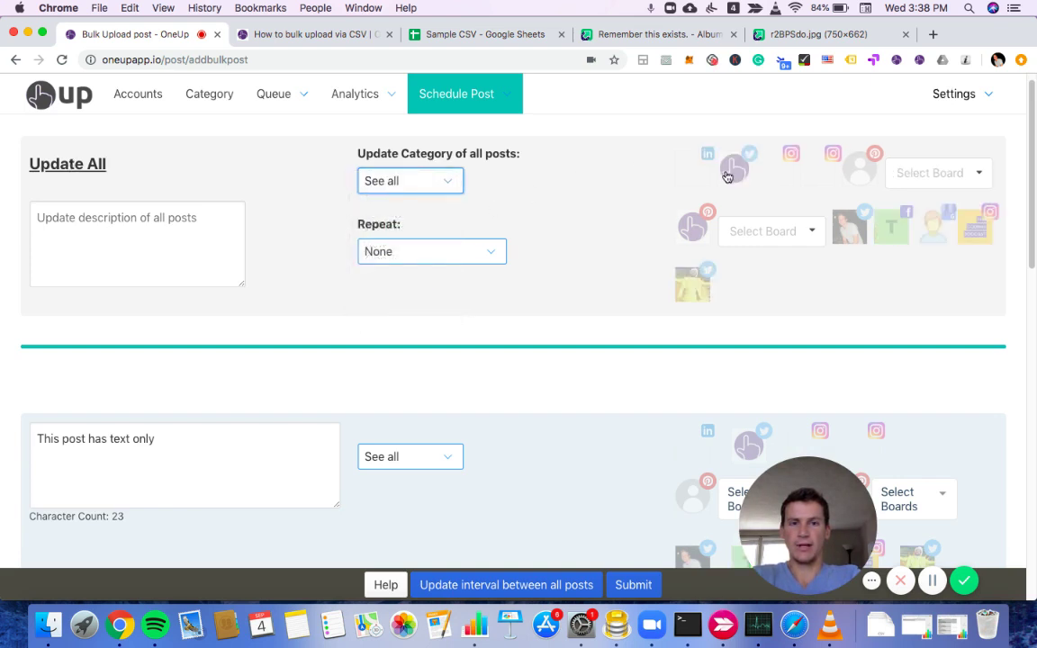
click(738, 173)
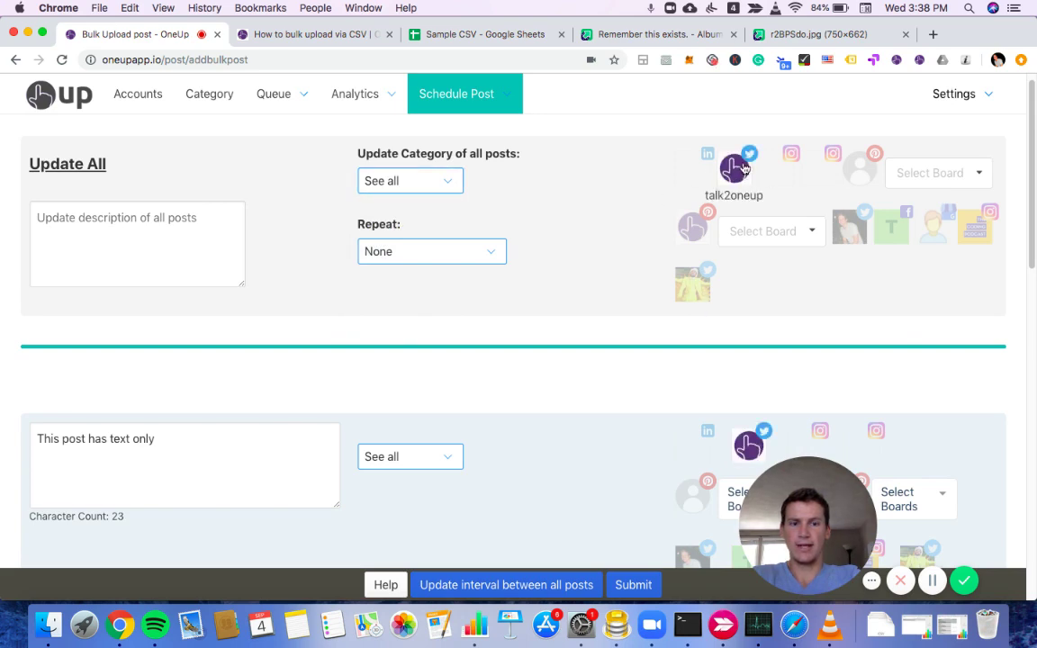
scroll(612, 229, down, 3)
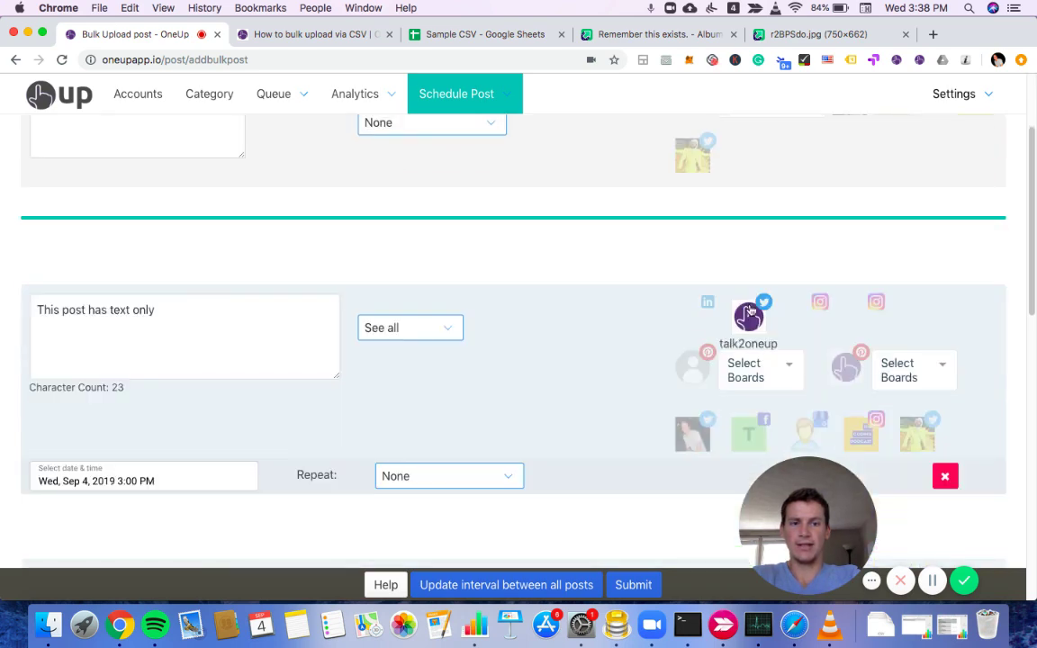
scroll(661, 288, down, 5)
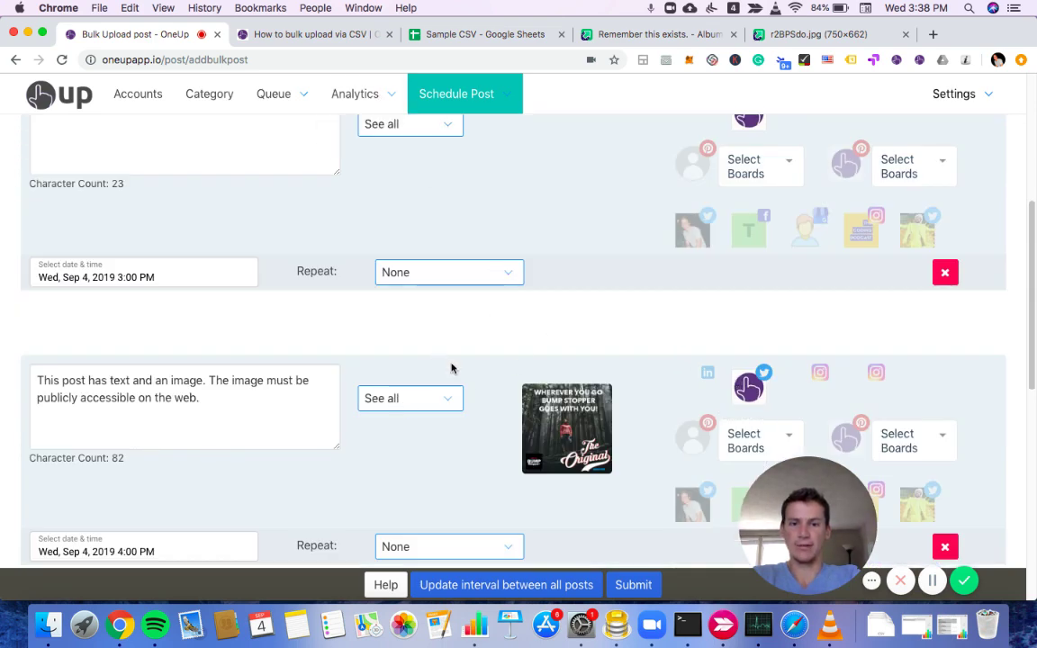
scroll(453, 371, down, 12)
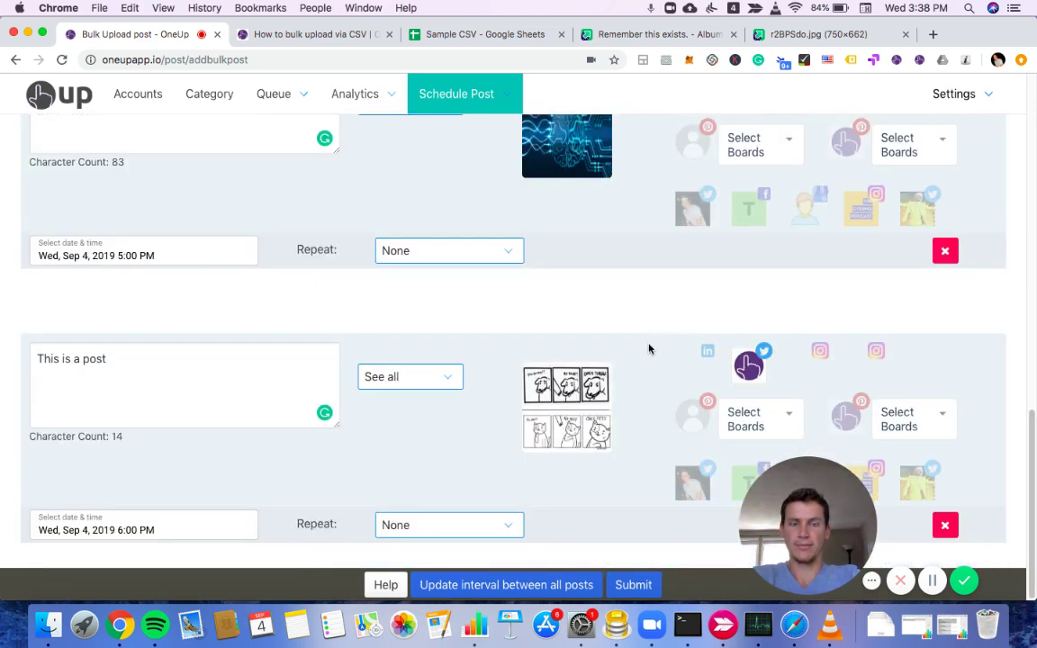
scroll(625, 392, up, 20)
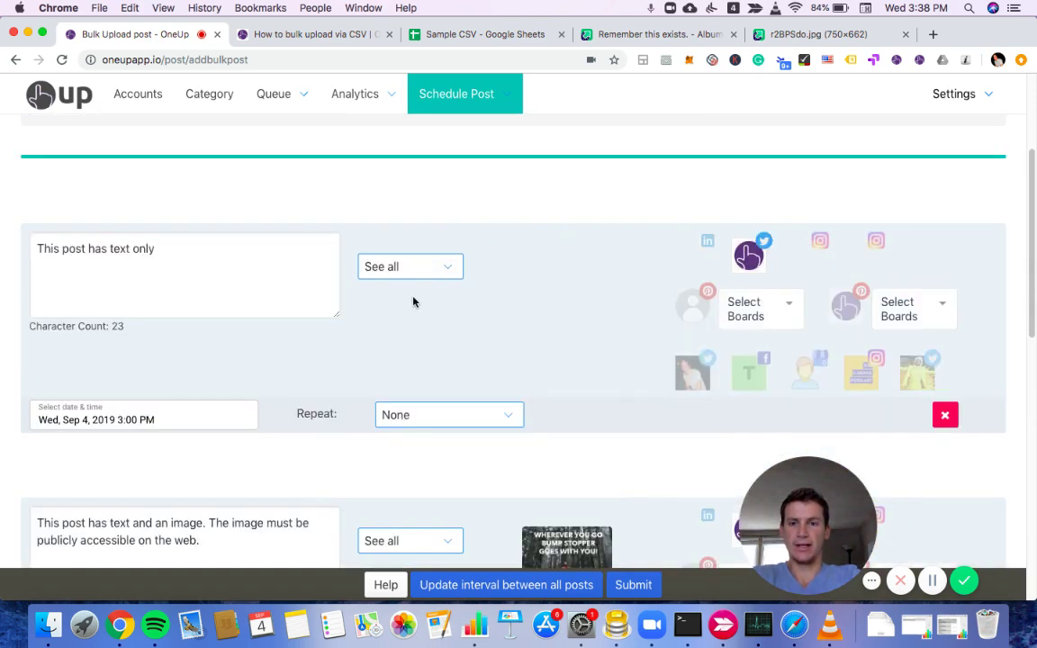
scroll(616, 324, down, 4)
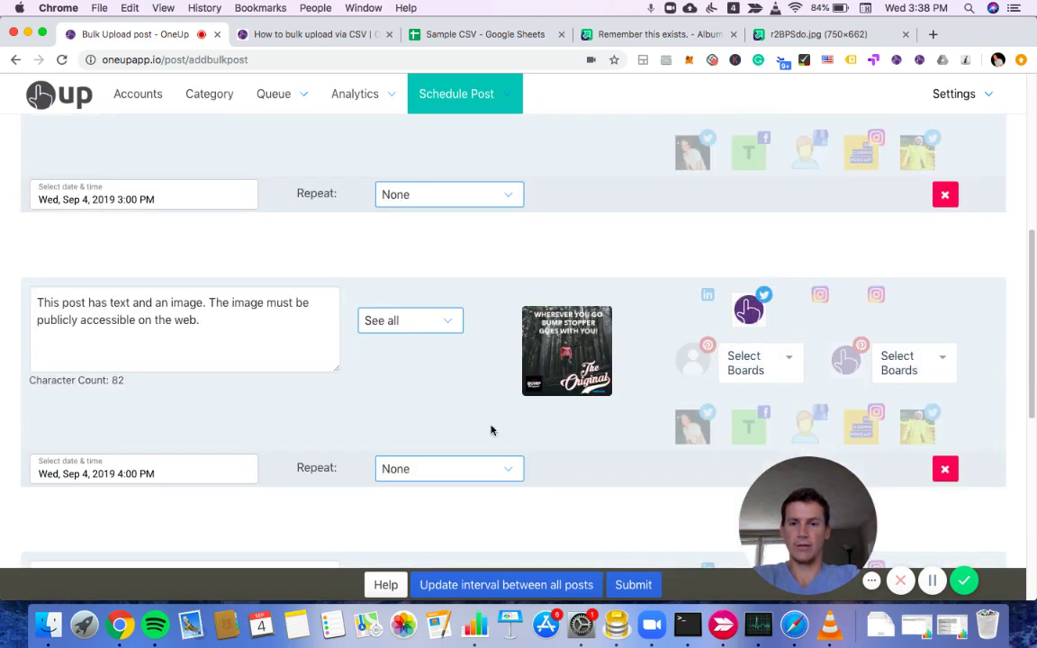
scroll(534, 448, up, 8)
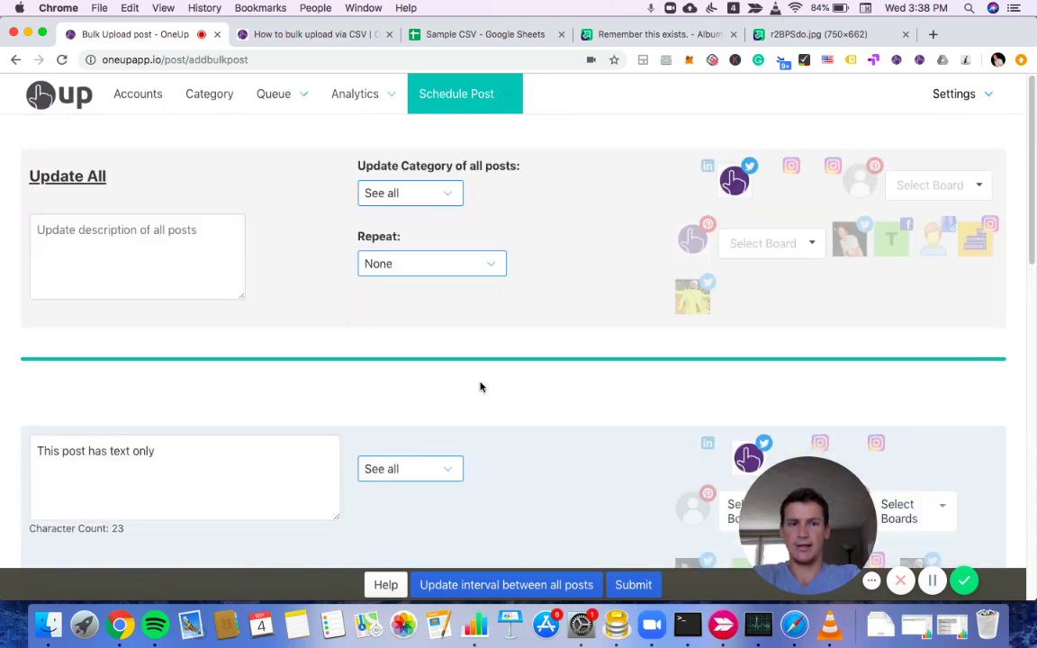